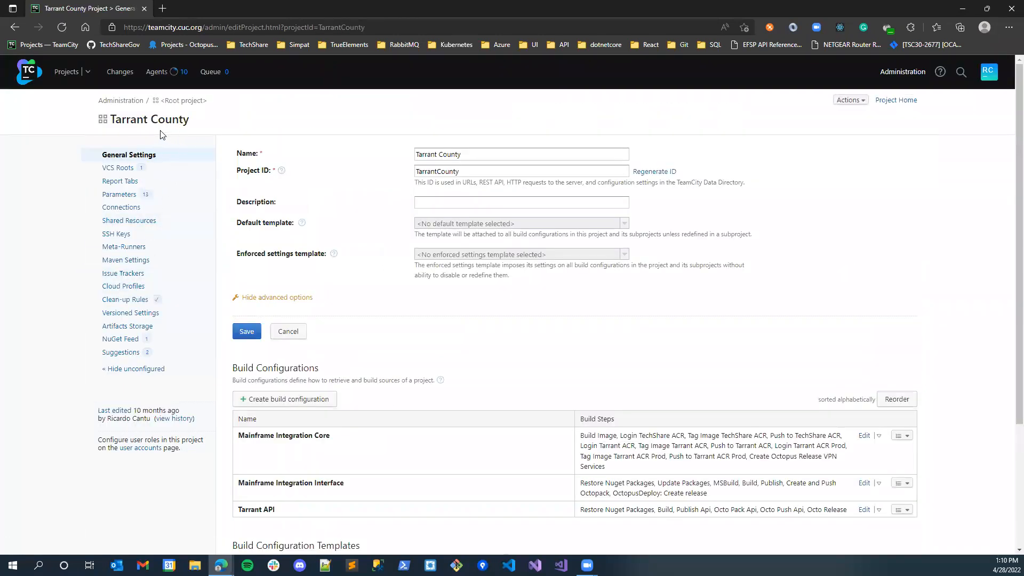
- Review the fetch URL, default branch, authentication and checkout settings of the Tarrant County project's Tarrant Integration VCS root
{"action": "left_click", "coordinate": [115, 170]}
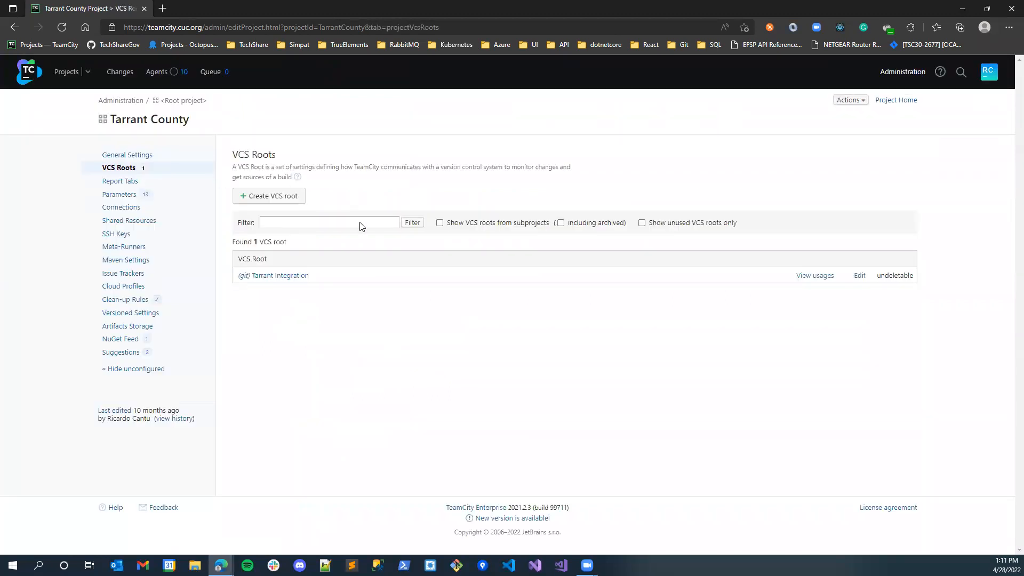
{"action": "left_click", "coordinate": [859, 277]}
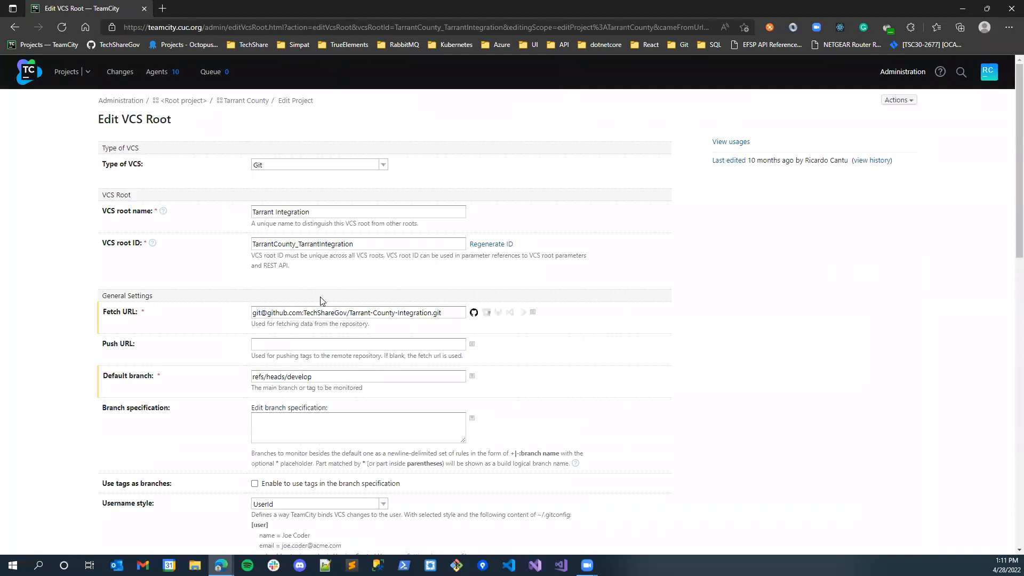
{"action": "scroll", "coordinate": [316, 267], "scroll_direction": "down", "scroll_amount": 3}
{"action": "scroll", "coordinate": [428, 242], "scroll_direction": "up", "scroll_amount": 2}
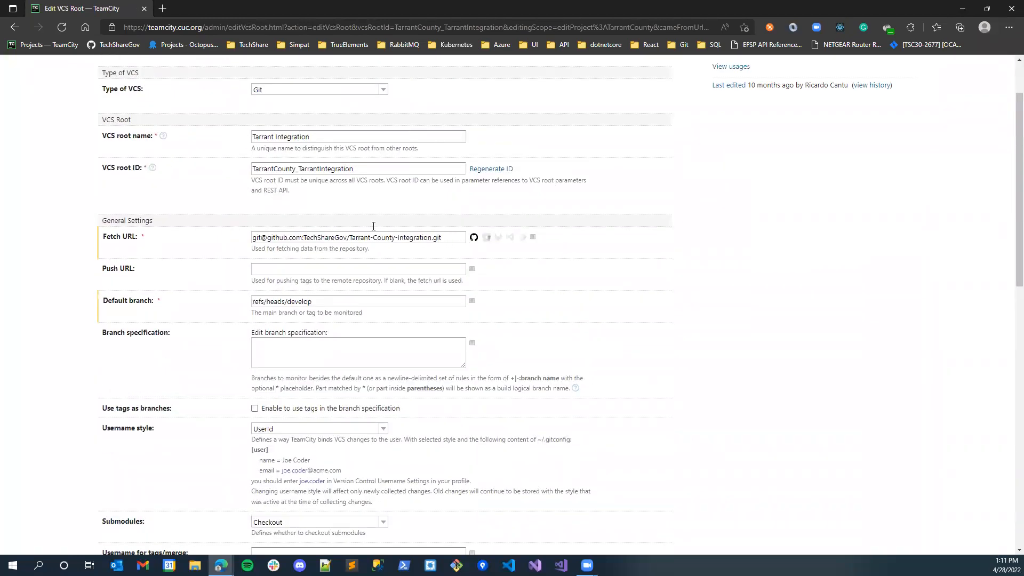
{"action": "scroll", "coordinate": [304, 303], "scroll_direction": "down", "scroll_amount": 4}
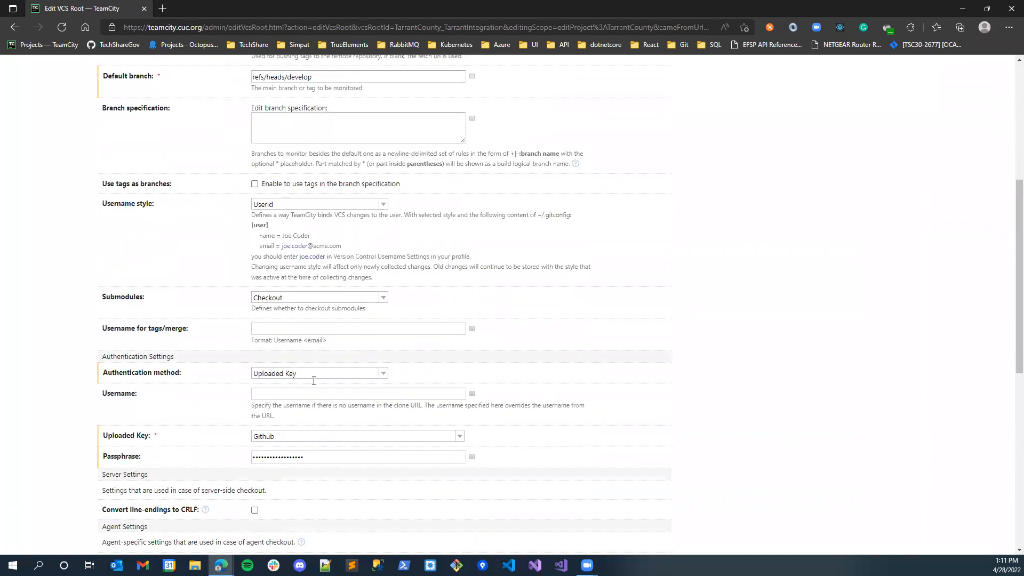
{"action": "scroll", "coordinate": [320, 390], "scroll_direction": "down", "scroll_amount": 8}
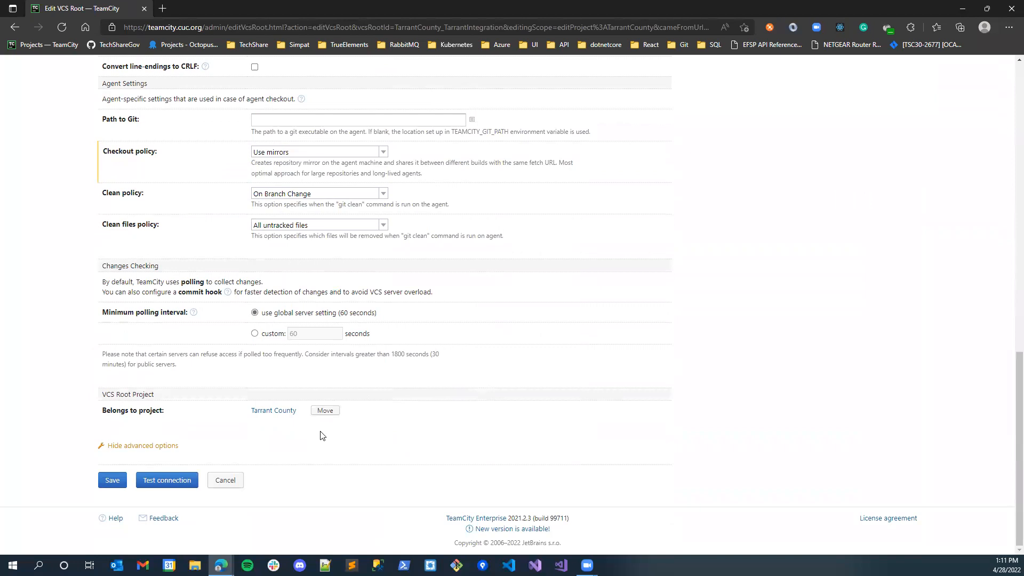
{"action": "scroll", "coordinate": [320, 427], "scroll_direction": "up", "scroll_amount": 5}
{"action": "scroll", "coordinate": [297, 286], "scroll_direction": "down", "scroll_amount": 5}
{"action": "scroll", "coordinate": [297, 286], "scroll_direction": "up", "scroll_amount": 8}
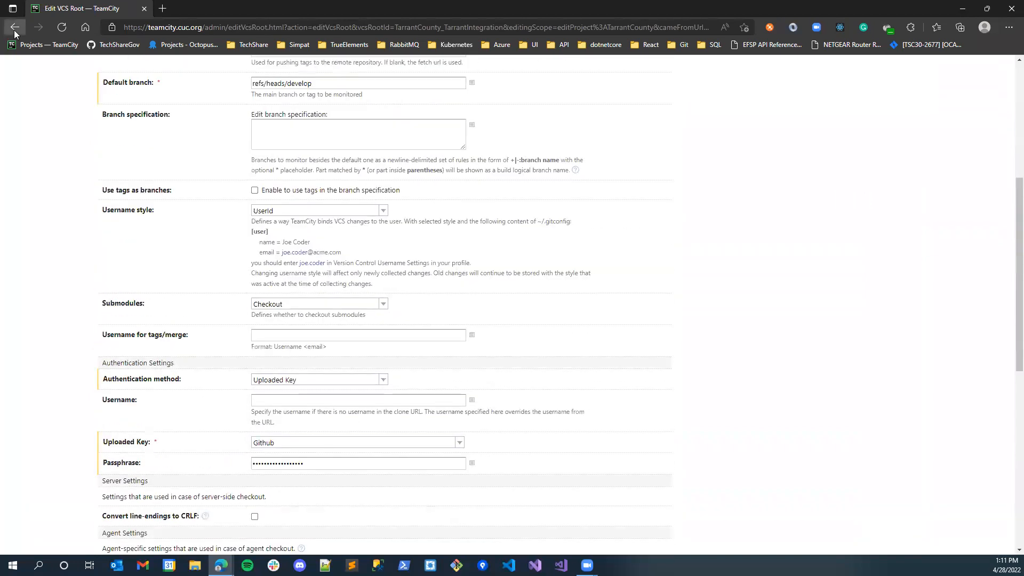
{"action": "left_click", "coordinate": [15, 32]}
- Examine the Tarrant County project's configuration parameters, system properties and environment variables
{"action": "left_click", "coordinate": [131, 196]}
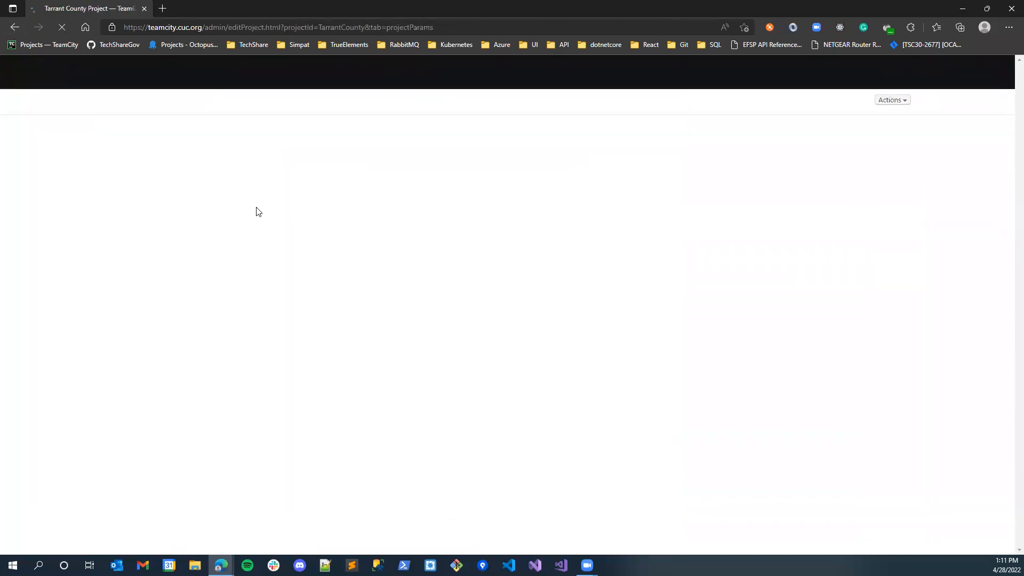
{"action": "scroll", "coordinate": [380, 85], "scroll_direction": "down", "scroll_amount": 3}
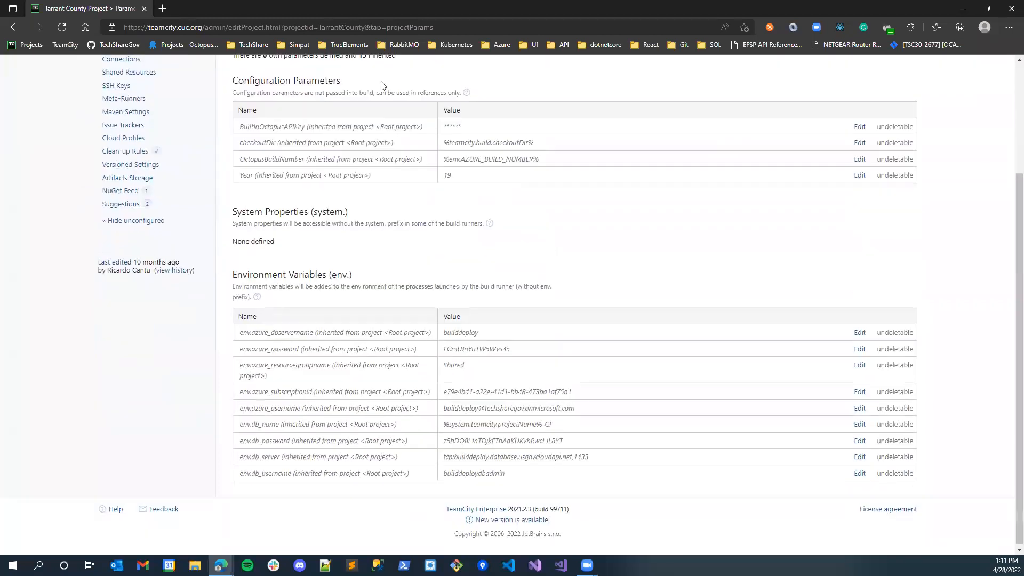
{"action": "scroll", "coordinate": [430, 201], "scroll_direction": "up", "scroll_amount": 3}
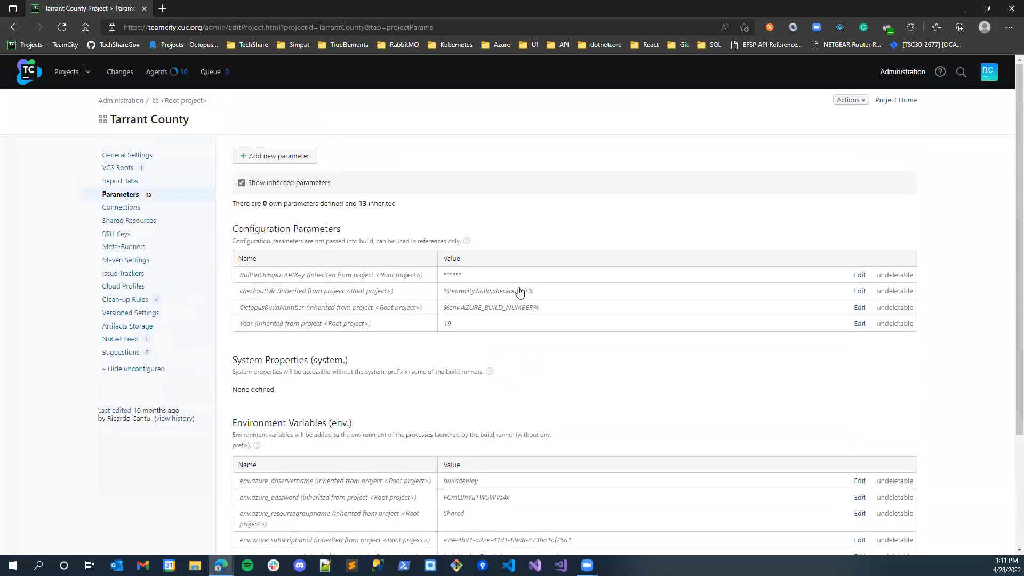
- Open the Tarrant API build configuration from the project's general settings and view its version control settings
{"action": "left_click", "coordinate": [128, 158]}
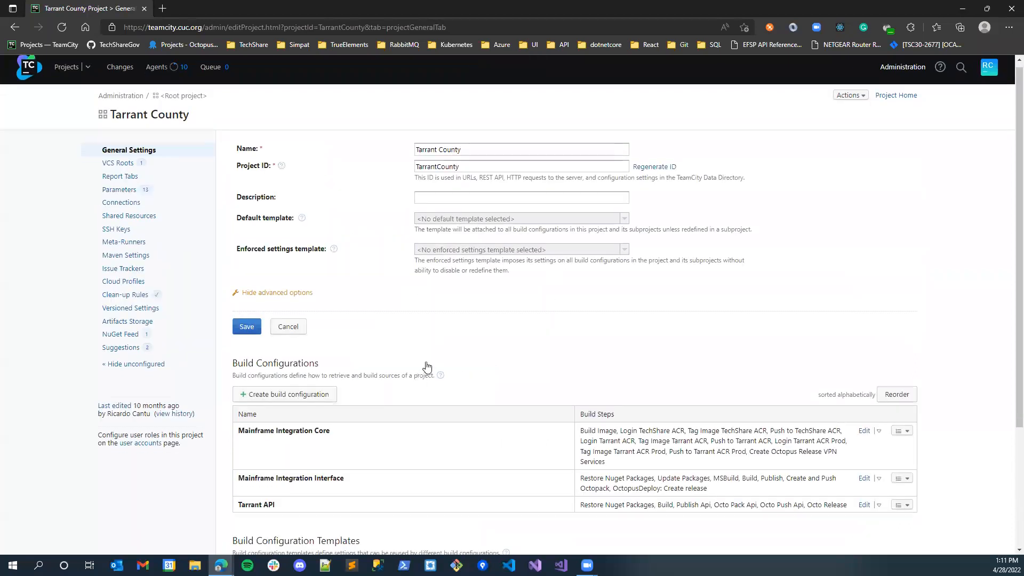
{"action": "scroll", "coordinate": [426, 367], "scroll_direction": "down", "scroll_amount": 2}
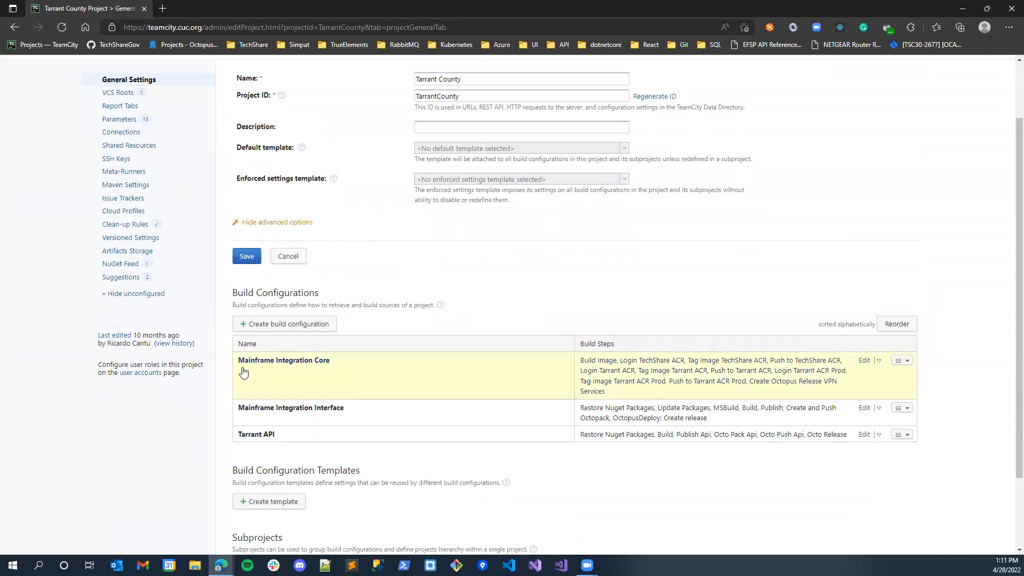
{"action": "left_click", "coordinate": [280, 436]}
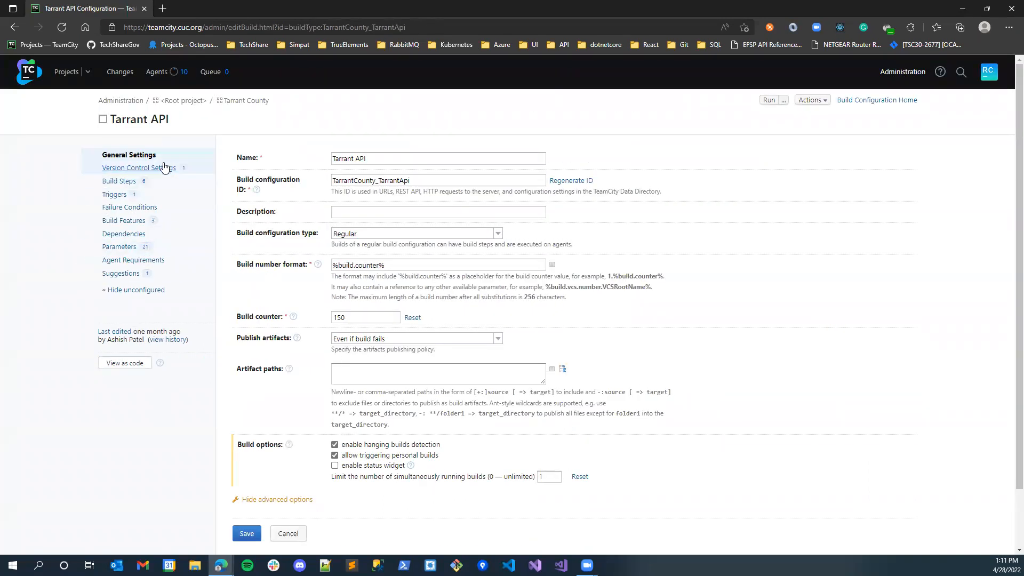
{"action": "left_click", "coordinate": [164, 169]}
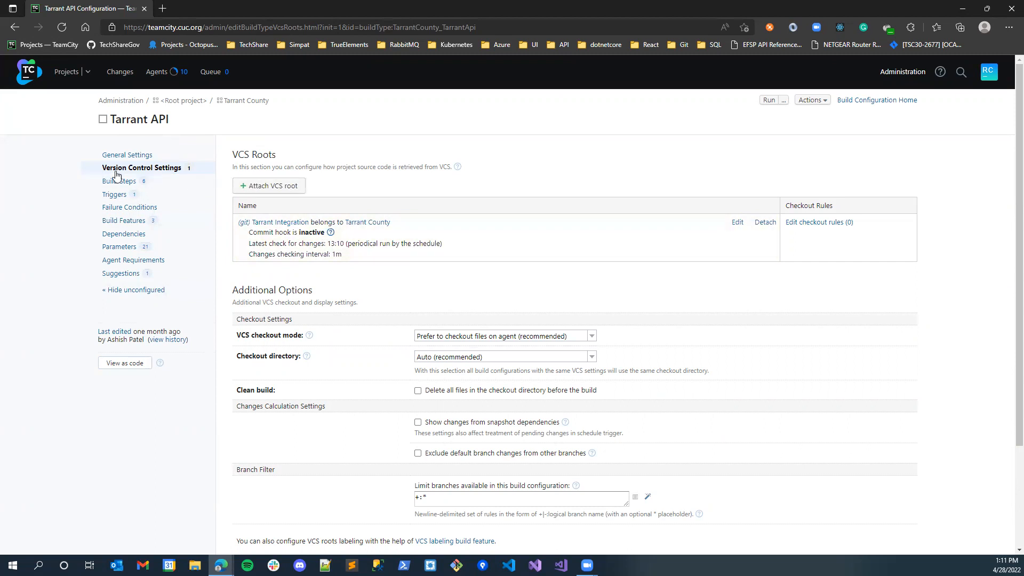
- Inspect the full trigger rule path of the Tarrant API build's VCS Trigger, closing it without saving
{"action": "left_click", "coordinate": [112, 195]}
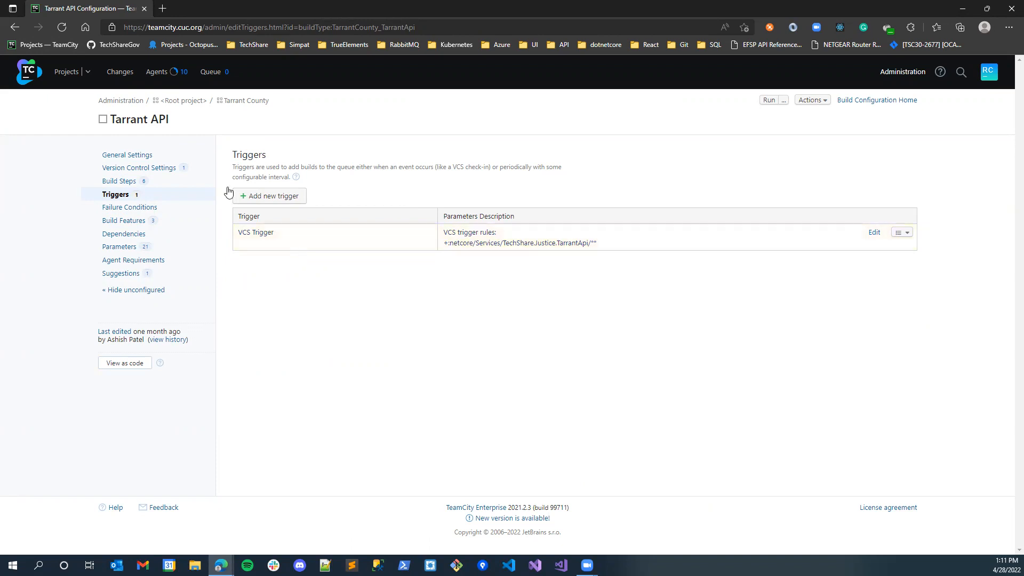
{"action": "left_click", "coordinate": [873, 232]}
{"action": "scroll", "coordinate": [459, 401], "scroll_direction": "down", "scroll_amount": 1}
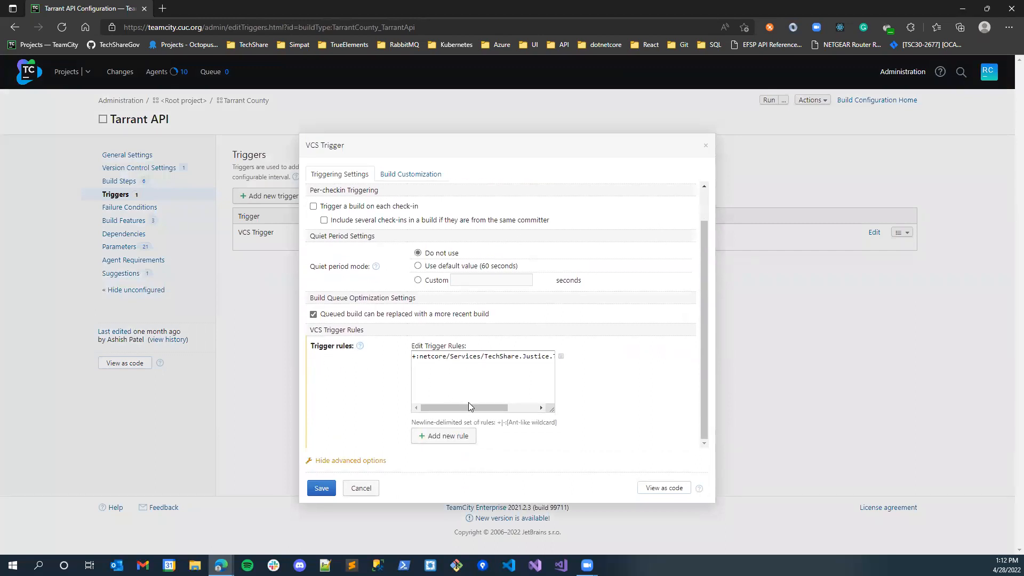
{"action": "left_click_drag", "start_coordinate": [469, 409], "coordinate": [527, 410]}
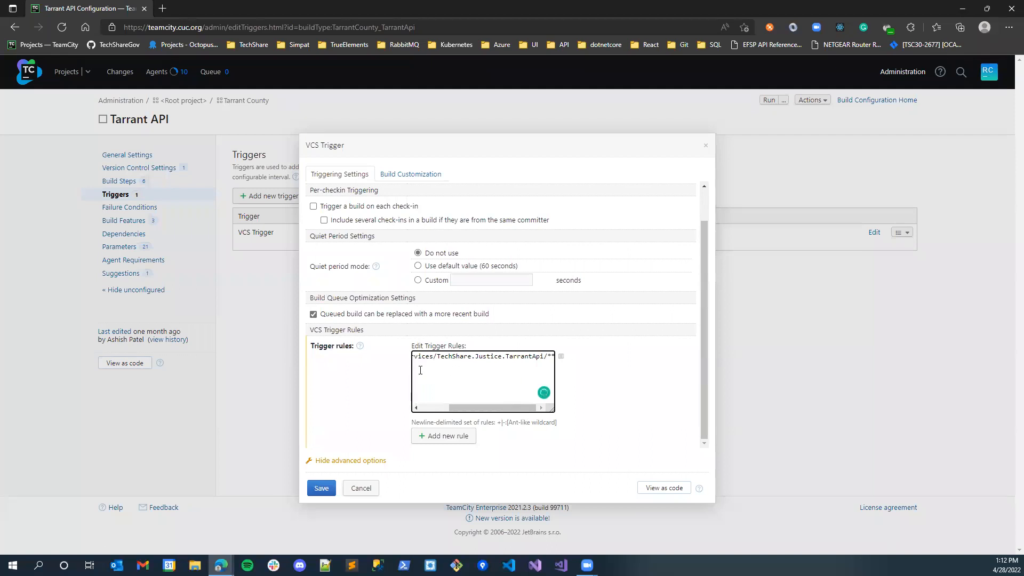
{"action": "mouse_move", "coordinate": [496, 408]}
{"action": "left_mouse_down"}
{"action": "mouse_move", "coordinate": [430, 409]}
{"action": "mouse_move", "coordinate": [499, 409]}
{"action": "left_mouse_up"}
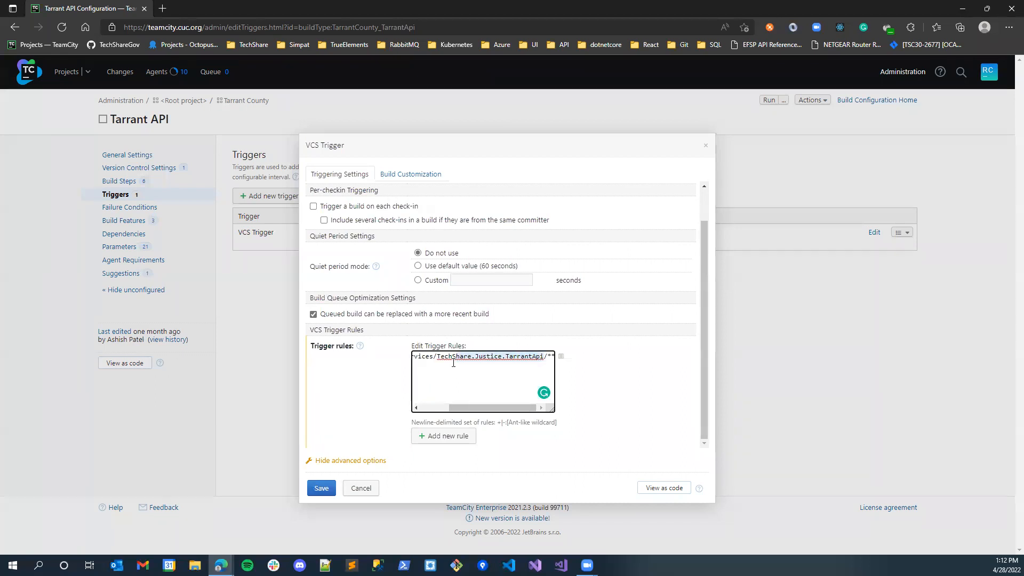
{"action": "left_click_drag", "start_coordinate": [486, 409], "coordinate": [457, 409]}
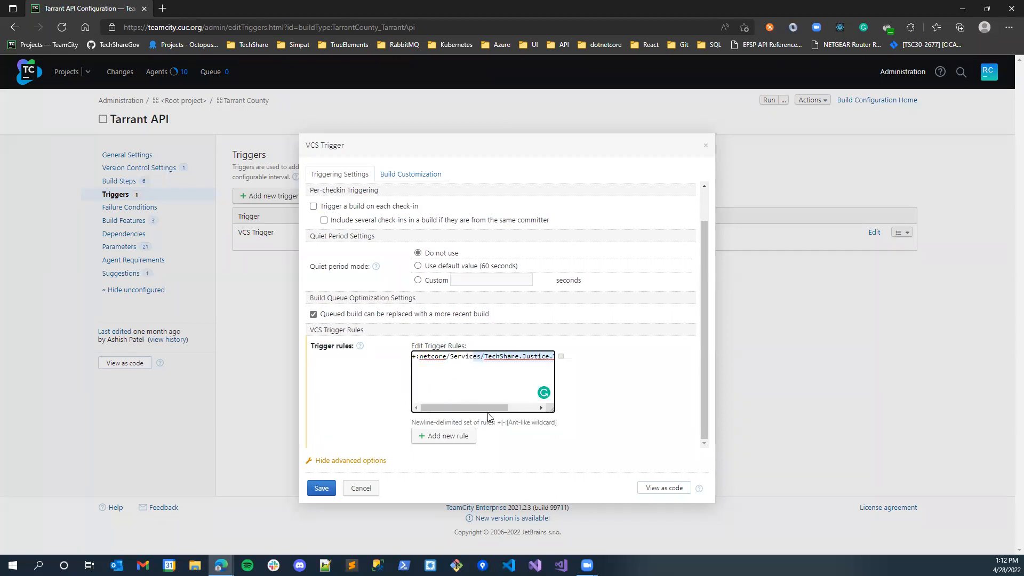
{"action": "left_click_drag", "start_coordinate": [465, 408], "coordinate": [493, 409]}
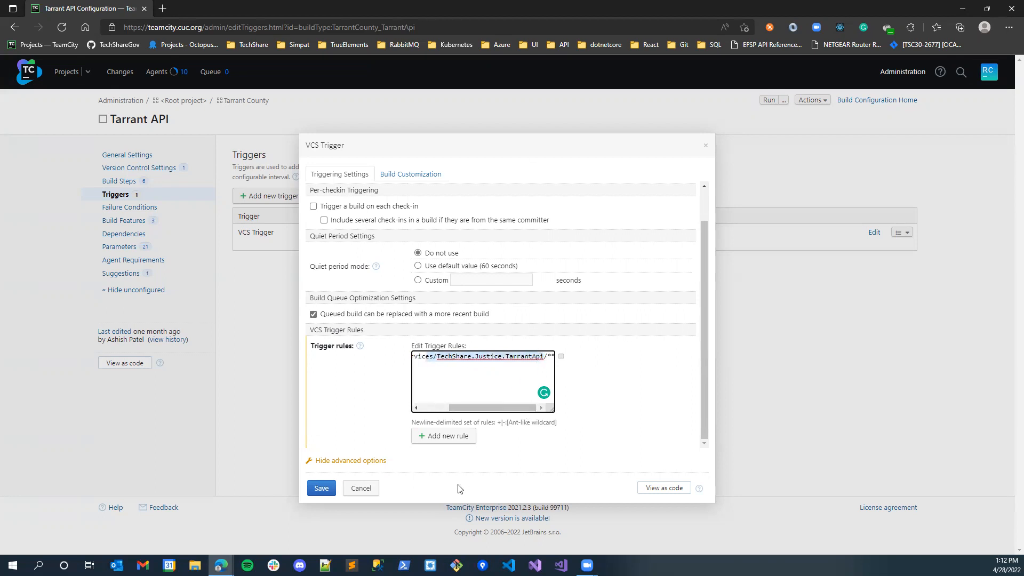
{"action": "left_click", "coordinate": [361, 489]}
- Check which trigger types can be added to the Tarrant API build, without adding one
{"action": "left_click", "coordinate": [286, 201]}
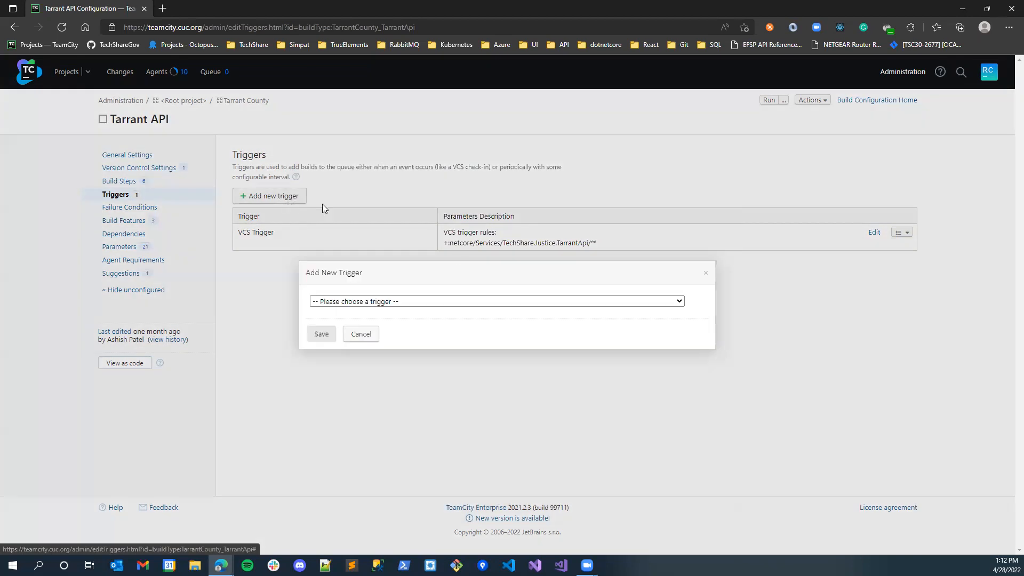
{"action": "left_click", "coordinate": [410, 306]}
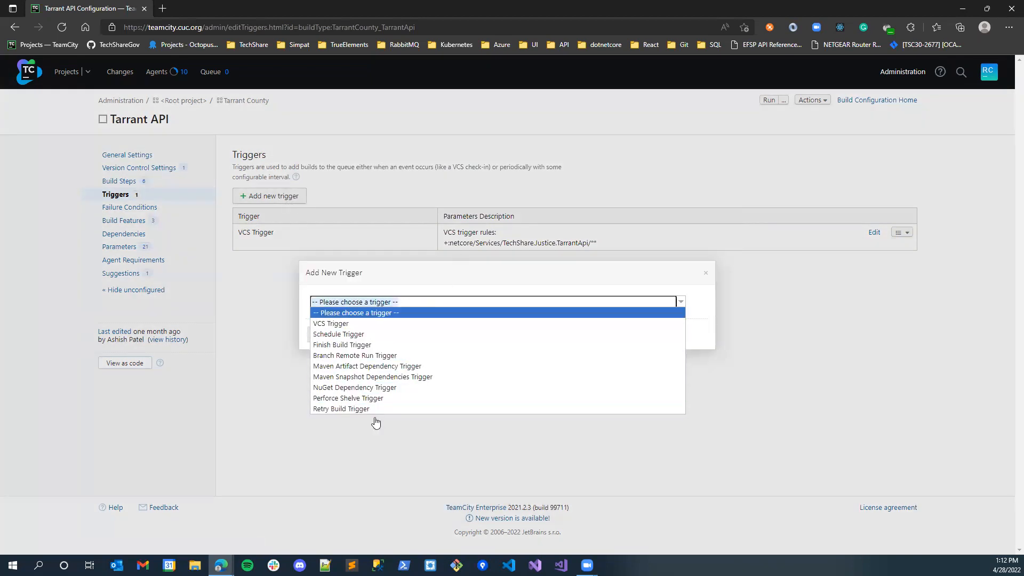
{"action": "left_click", "coordinate": [259, 342]}
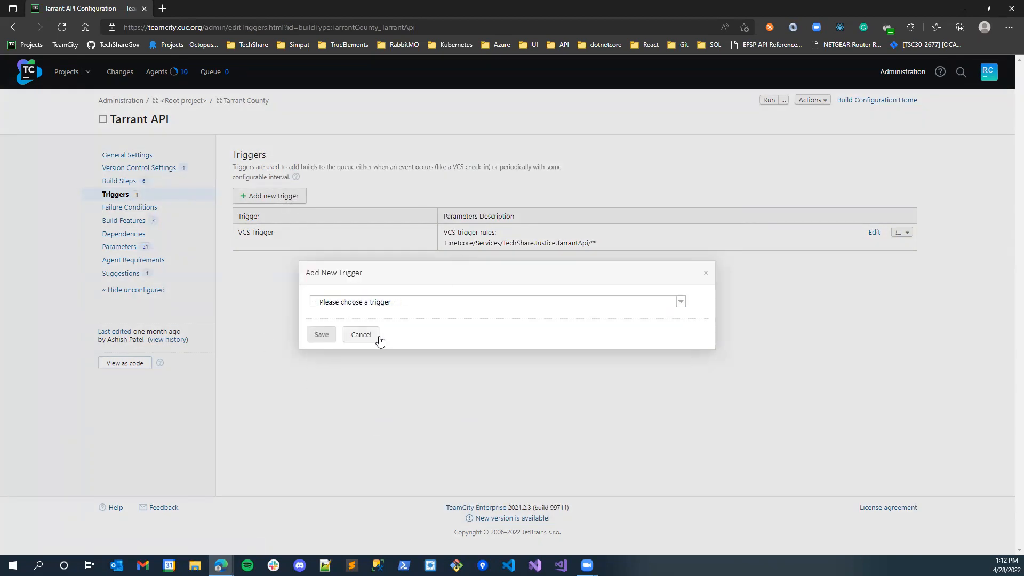
{"action": "left_click", "coordinate": [374, 335]}
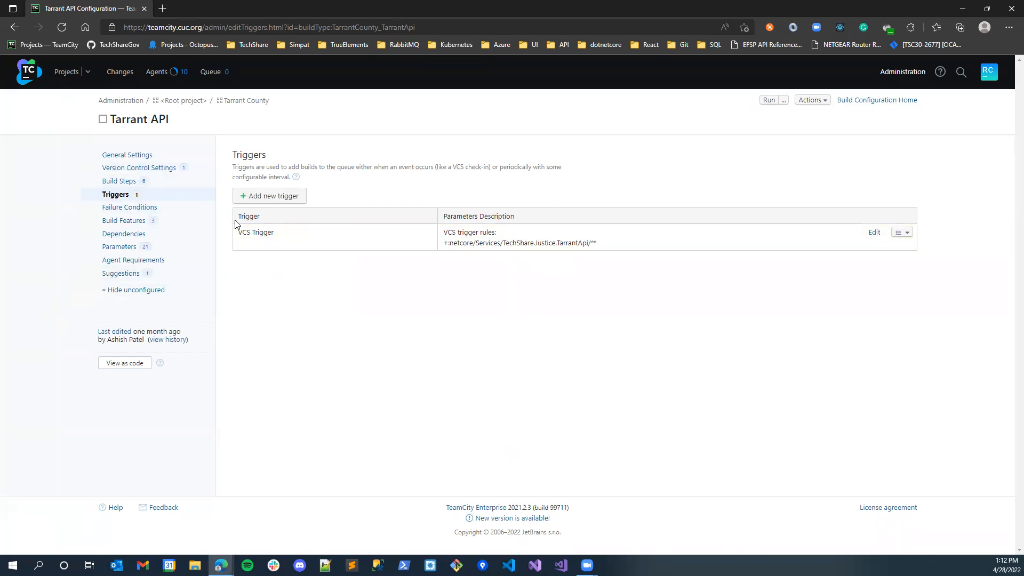
- Review the connection, release and deployment settings of the Tarrant API build's Octo Release step
{"action": "left_click", "coordinate": [184, 182]}
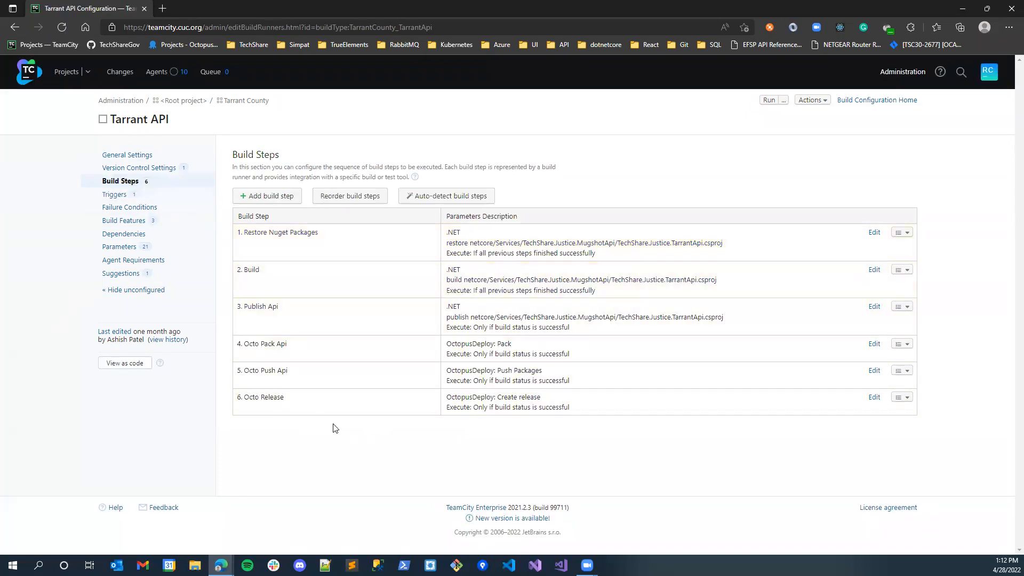
{"action": "left_click", "coordinate": [308, 412]}
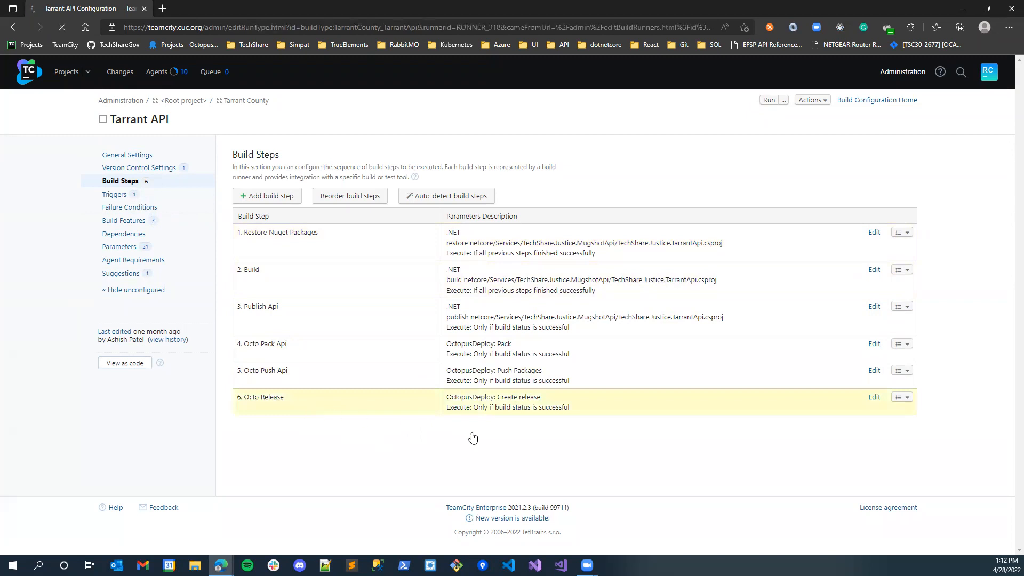
{"action": "scroll", "coordinate": [312, 408], "scroll_direction": "down", "scroll_amount": 5}
{"action": "scroll", "coordinate": [312, 408], "scroll_direction": "down", "scroll_amount": 3}
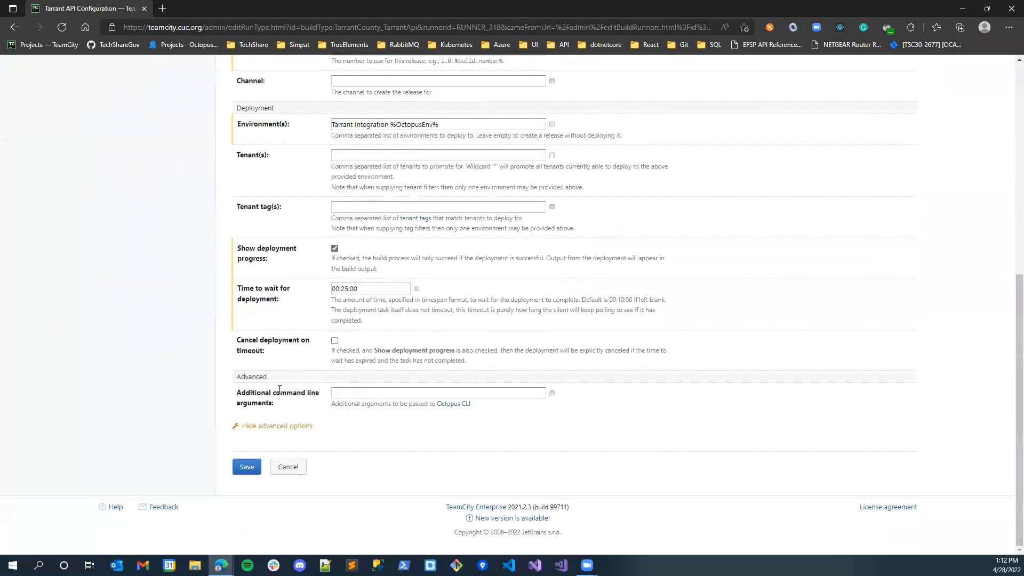
{"action": "scroll", "coordinate": [459, 319], "scroll_direction": "up", "scroll_amount": 3}
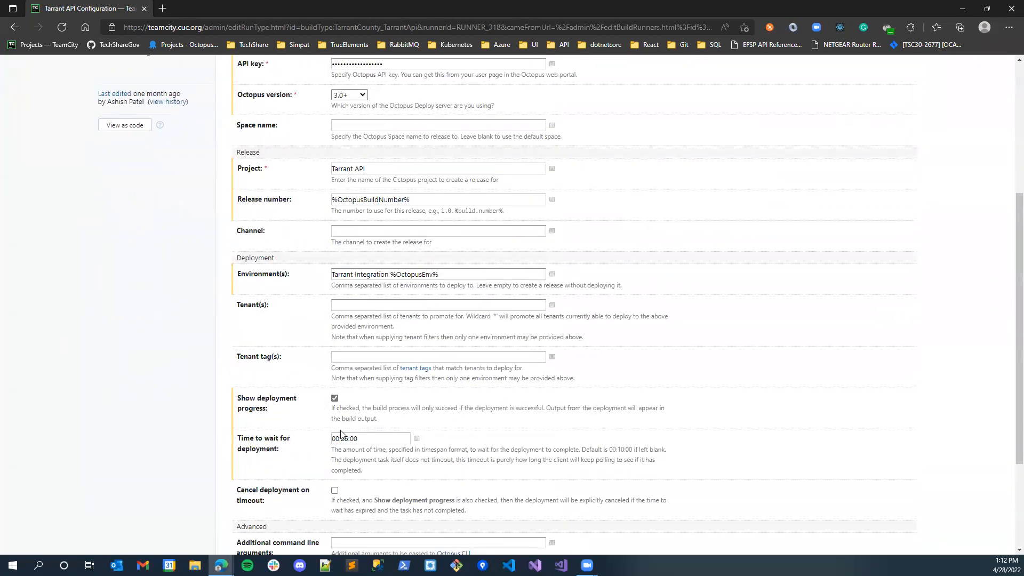
{"action": "scroll", "coordinate": [380, 411], "scroll_direction": "up", "scroll_amount": 5}
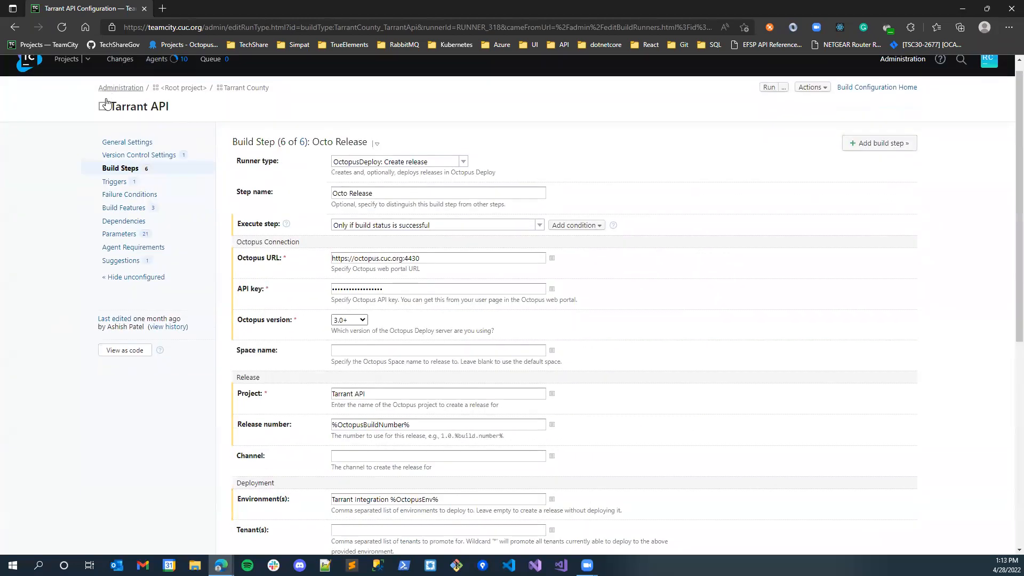
- Expand TechShare.Jail in the projects overview and view the shortcuts for its running Build and Deploy build
{"action": "left_click", "coordinate": [63, 74]}
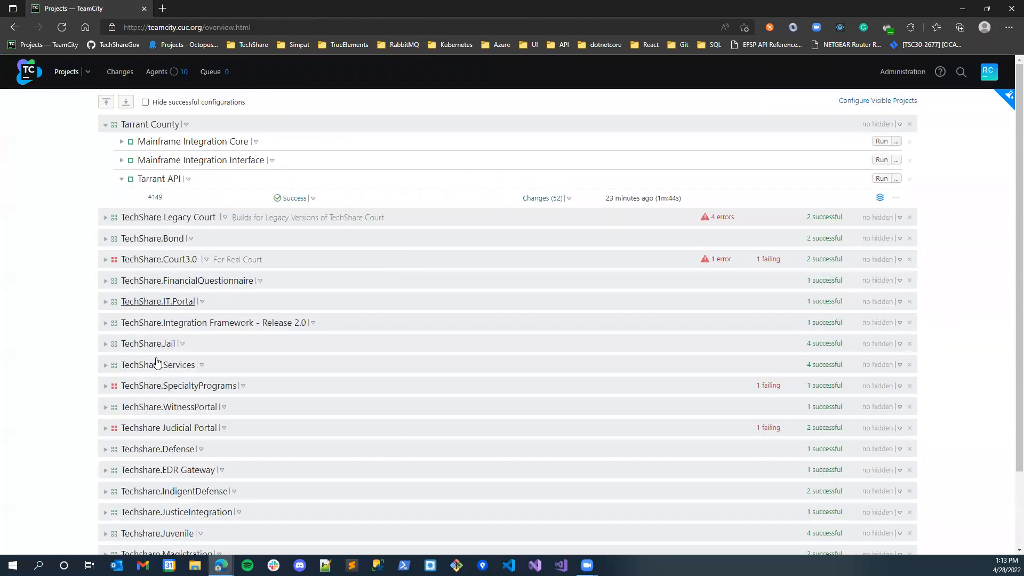
{"action": "left_click", "coordinate": [105, 344]}
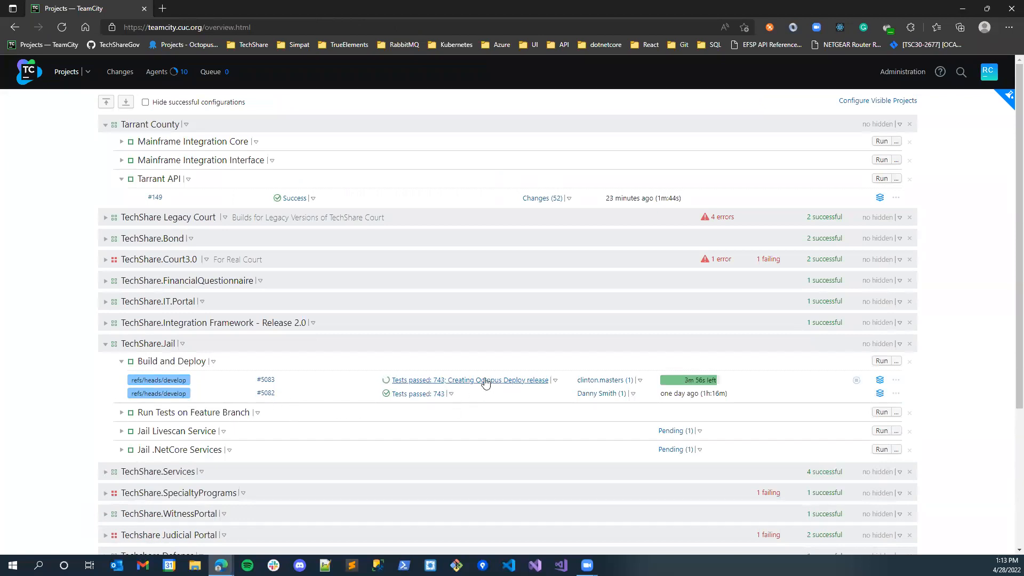
{"action": "left_click", "coordinate": [556, 381]}
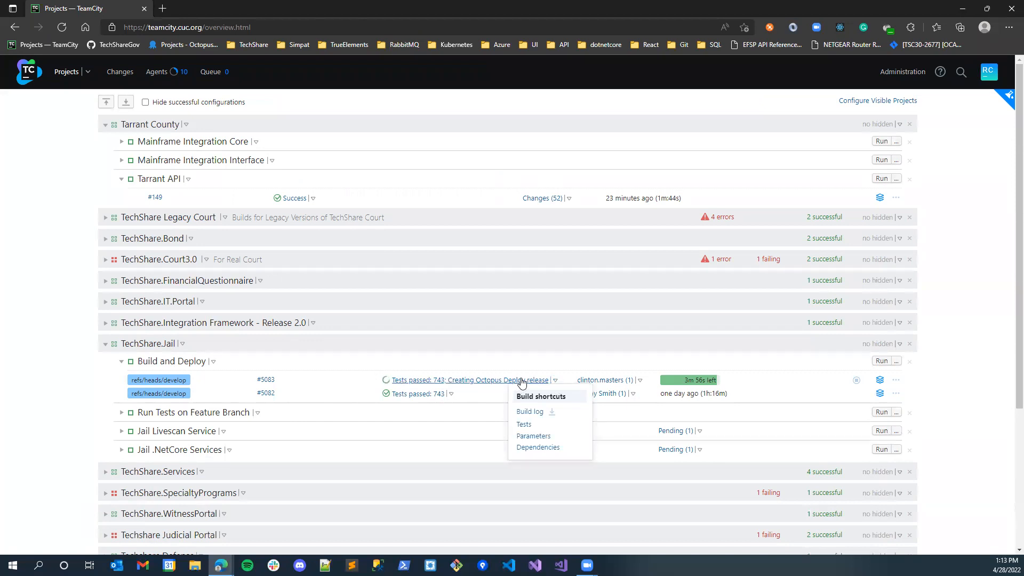
{"action": "left_click", "coordinate": [213, 361]}
- Open the TechShare.Jail project settings and examine the dependencies of the Jail .NetCore Services build configuration
{"action": "left_click", "coordinate": [182, 344]}
{"action": "left_click", "coordinate": [209, 463]}
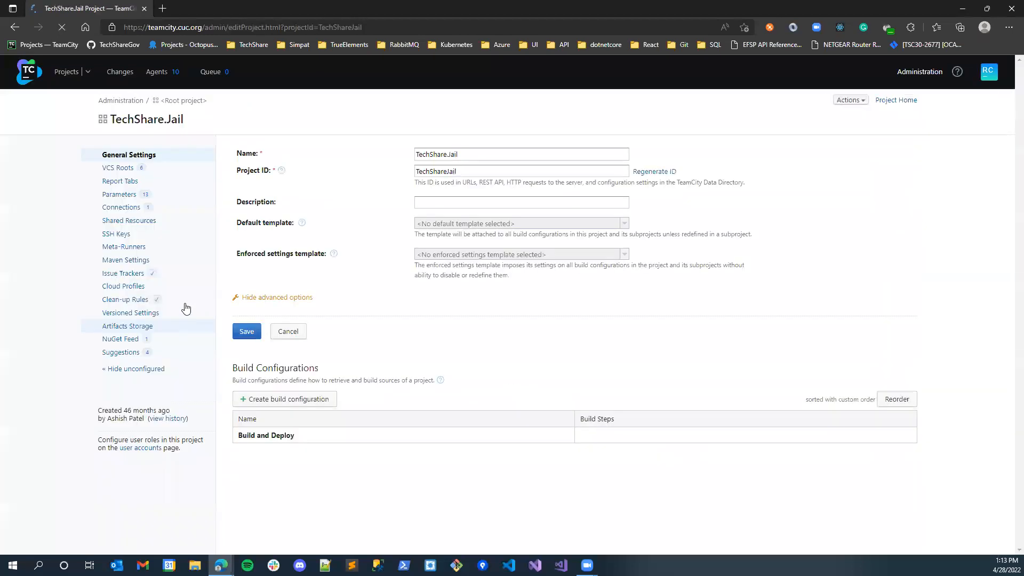
{"action": "scroll", "coordinate": [319, 429], "scroll_direction": "down", "scroll_amount": 4}
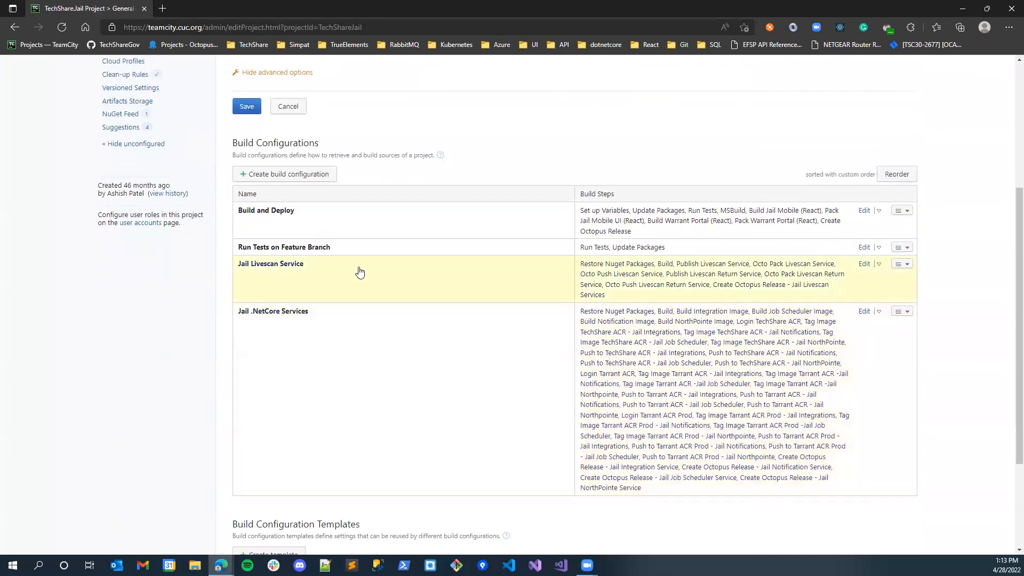
{"action": "left_click", "coordinate": [332, 345]}
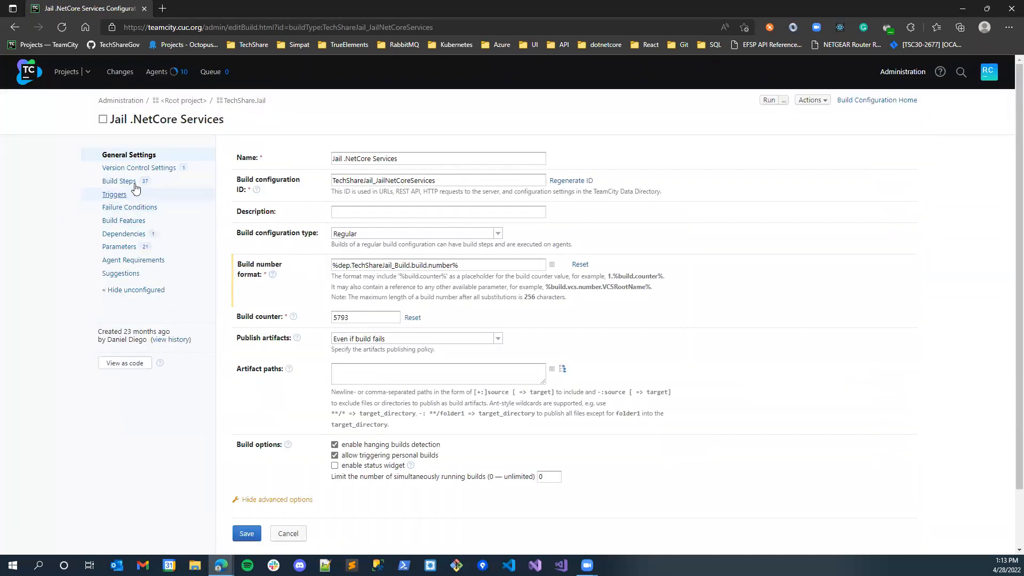
{"action": "left_click", "coordinate": [128, 235]}
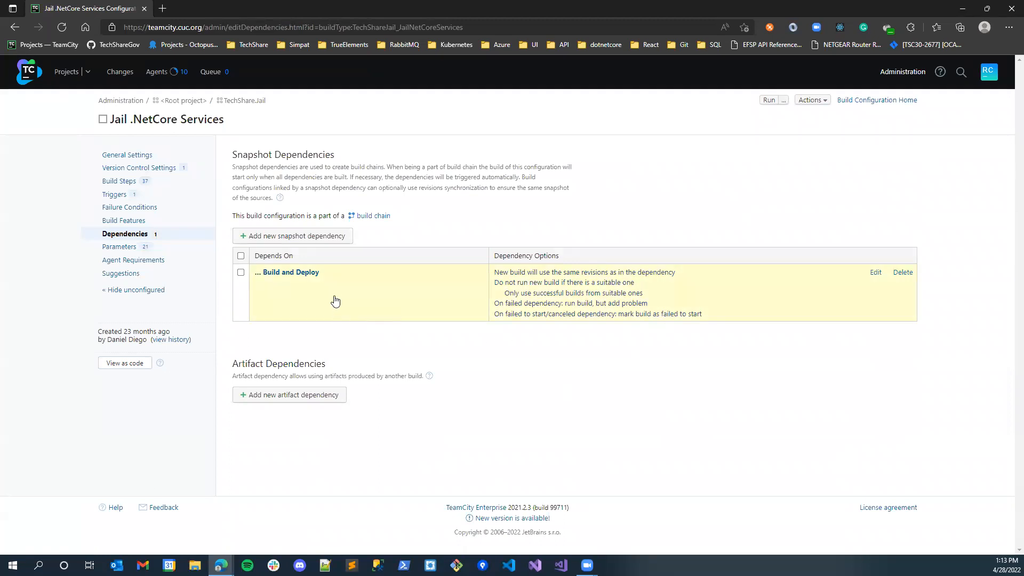
- Examine the triggers of the Jail .NetCore Services build configuration
{"action": "left_click", "coordinate": [114, 195]}
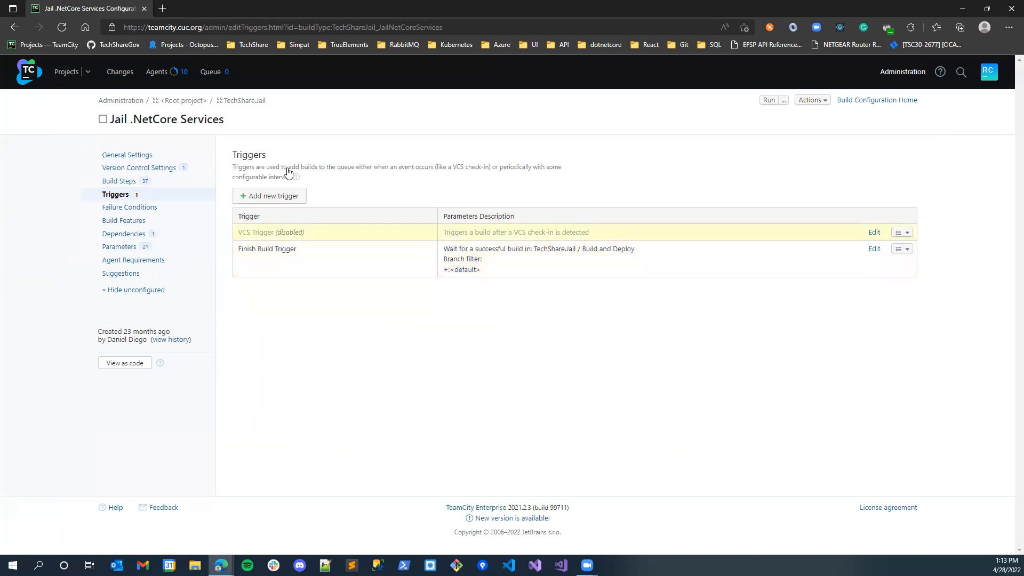
- Return to the projects overview and open the build steps in the Tarrant API configuration's settings
{"action": "left_click", "coordinate": [63, 77]}
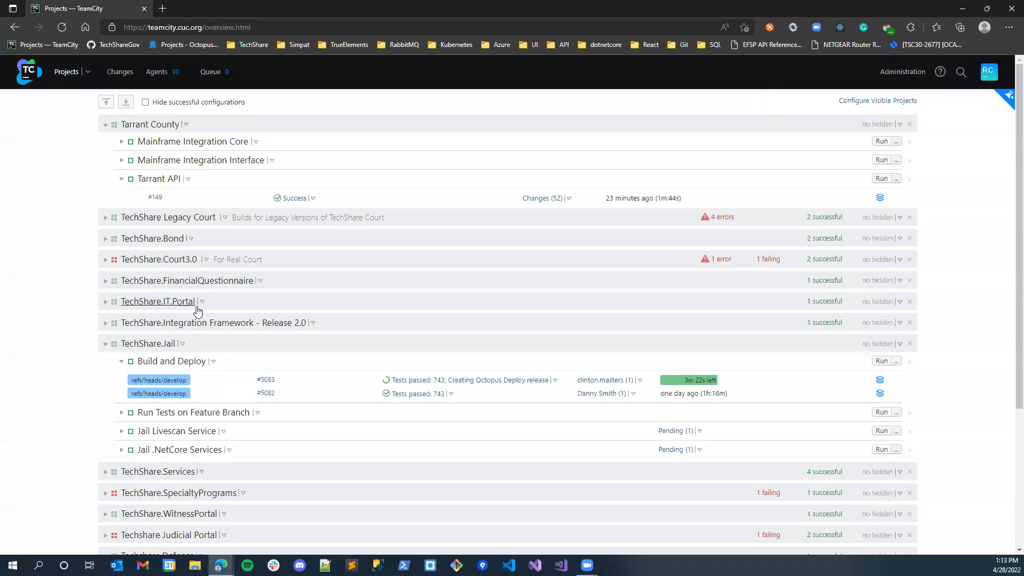
{"action": "left_click", "coordinate": [188, 179]}
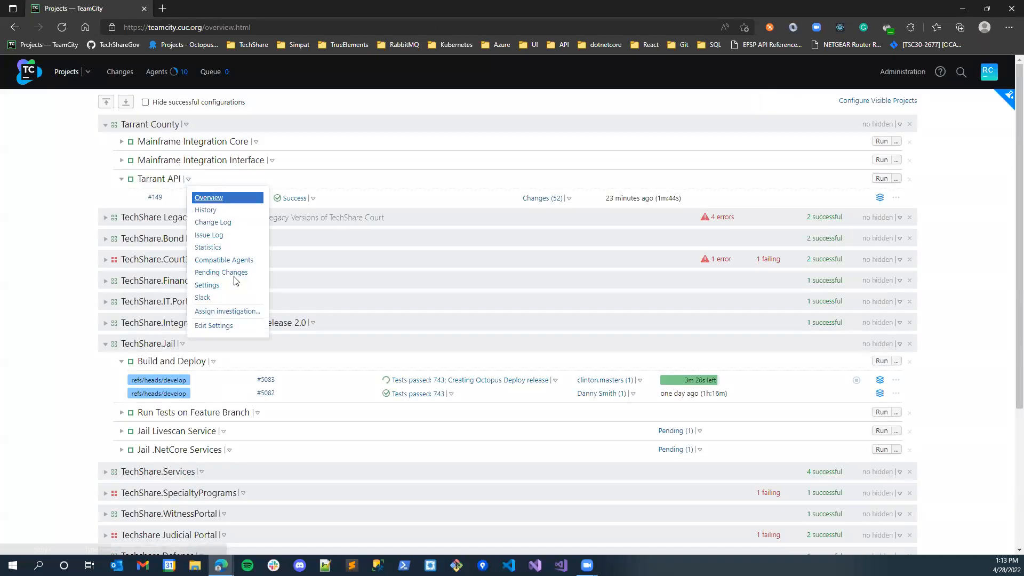
{"action": "left_click", "coordinate": [237, 332]}
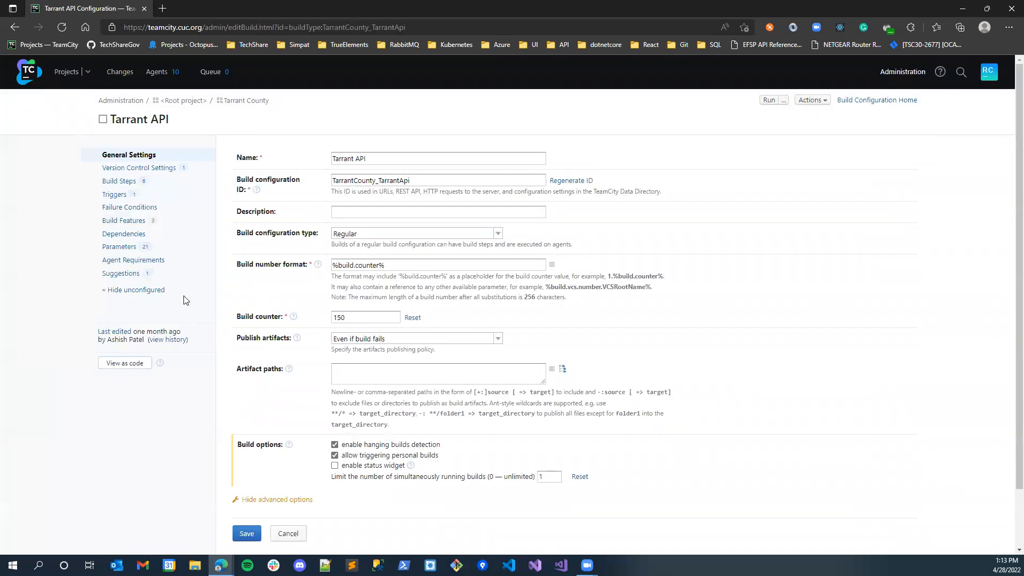
{"action": "left_click", "coordinate": [131, 182]}
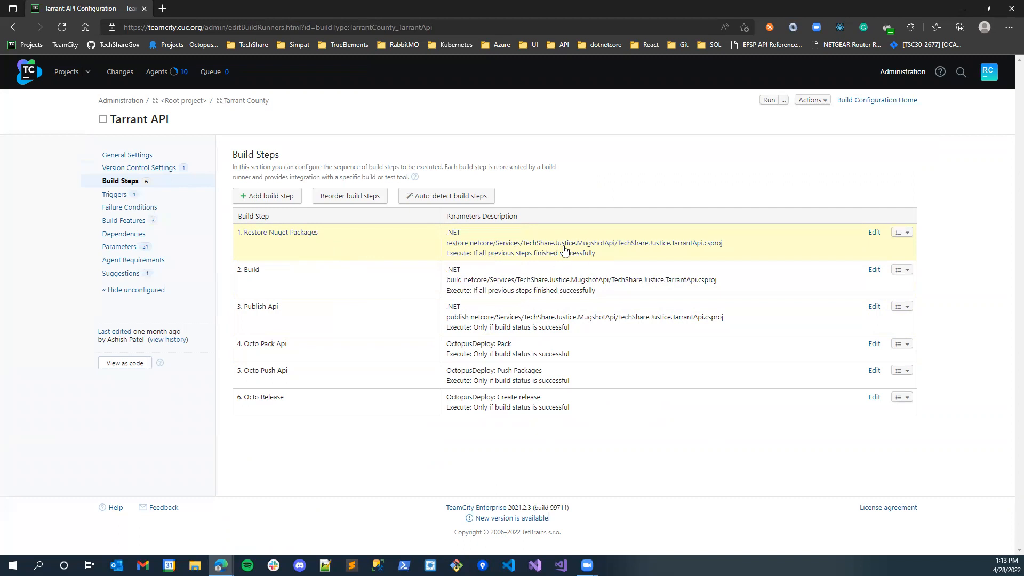
- Check which runner types are available for the Restore Nuget Packages step, without changing it, and return to the build steps
{"action": "left_click", "coordinate": [668, 240]}
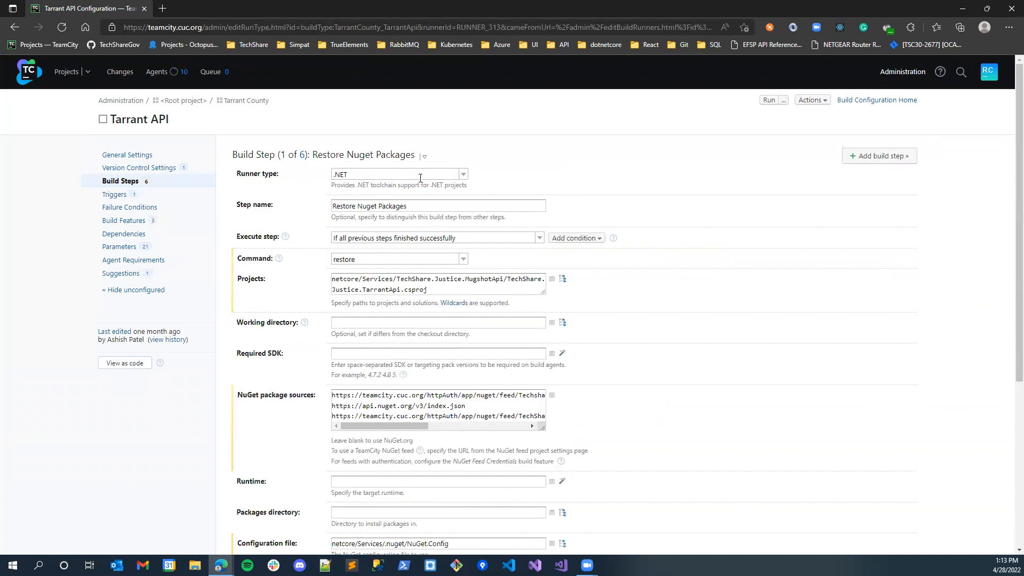
{"action": "left_click", "coordinate": [429, 176]}
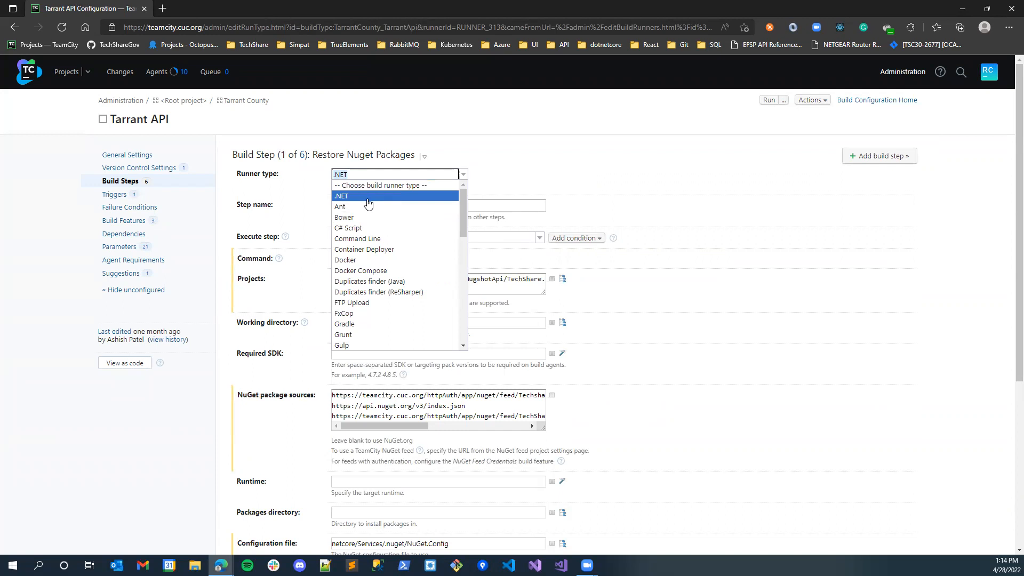
{"action": "left_click", "coordinate": [22, 31]}
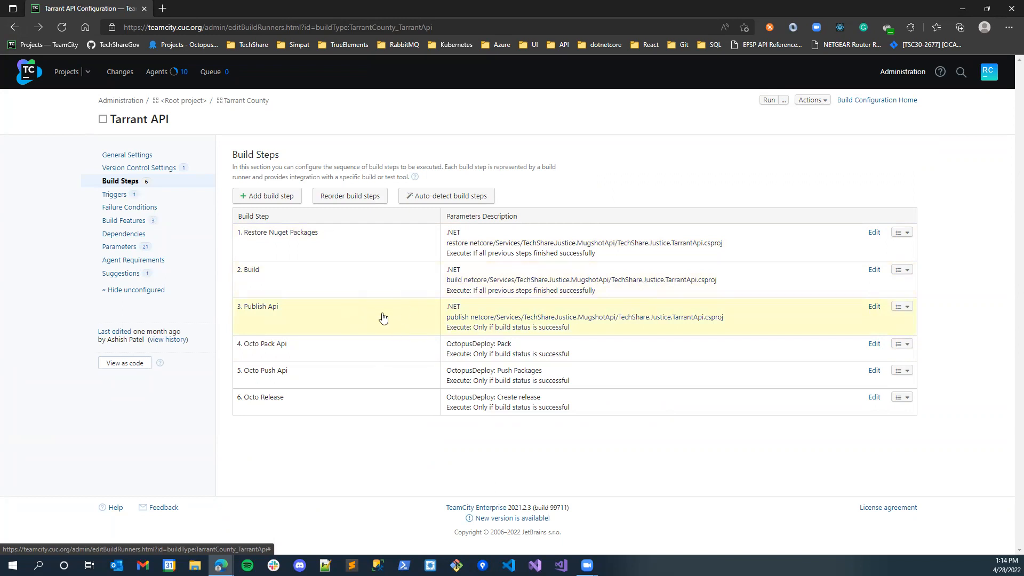
- Review the packaging settings of the Octo Pack Api step and the connection and package push settings of the Octo Push Api step
{"action": "left_click", "coordinate": [381, 348]}
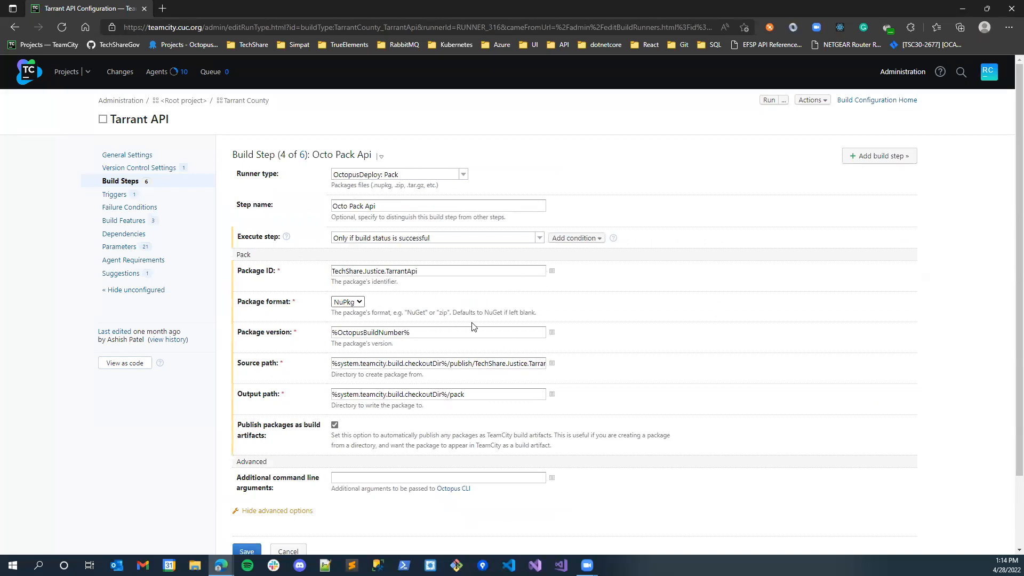
{"action": "key", "text": "alt+Left"}
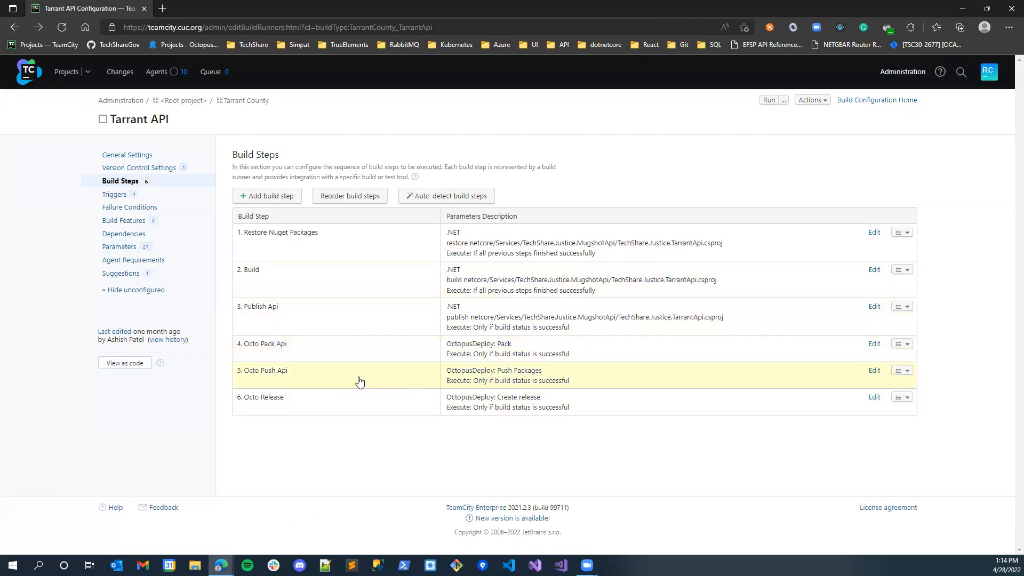
{"action": "left_click", "coordinate": [368, 377]}
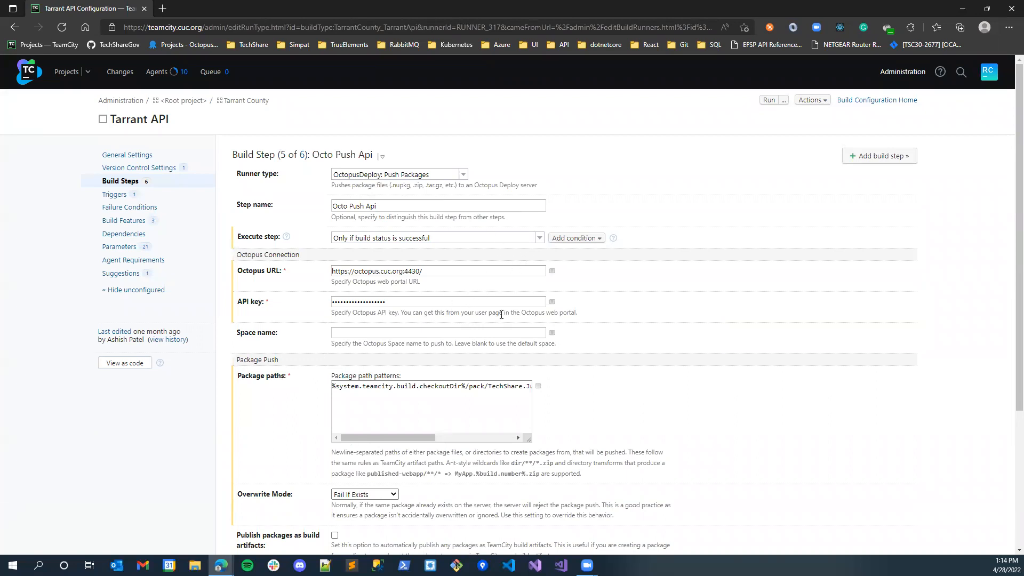
{"action": "scroll", "coordinate": [502, 314], "scroll_direction": "down", "scroll_amount": 3}
{"action": "scroll", "coordinate": [468, 208], "scroll_direction": "up", "scroll_amount": 2}
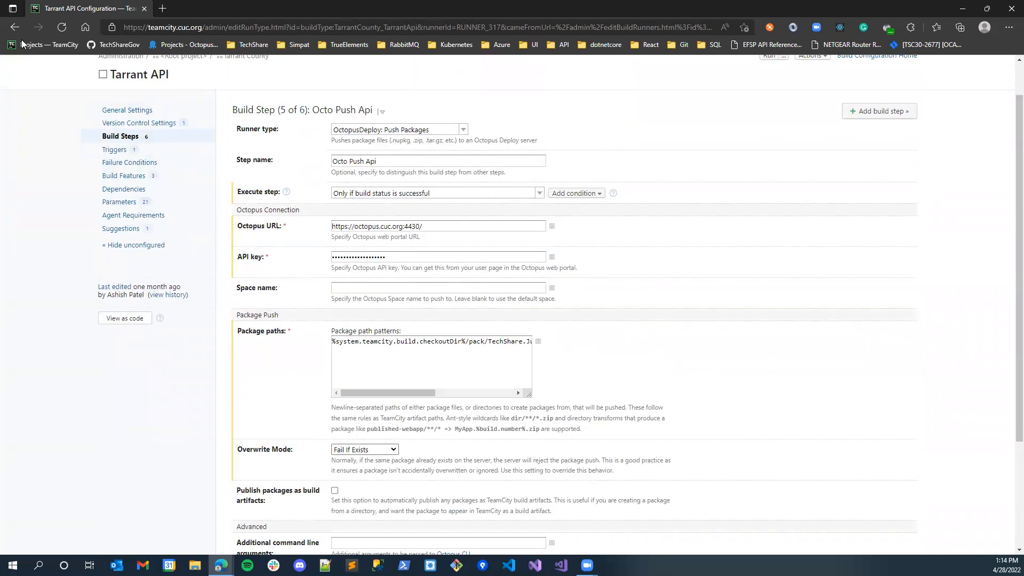
{"action": "left_click", "coordinate": [15, 26]}
- Examine the Octo Release step's settings, highlighting its Octopus project, release number and deployment environment values
{"action": "left_click", "coordinate": [363, 410]}
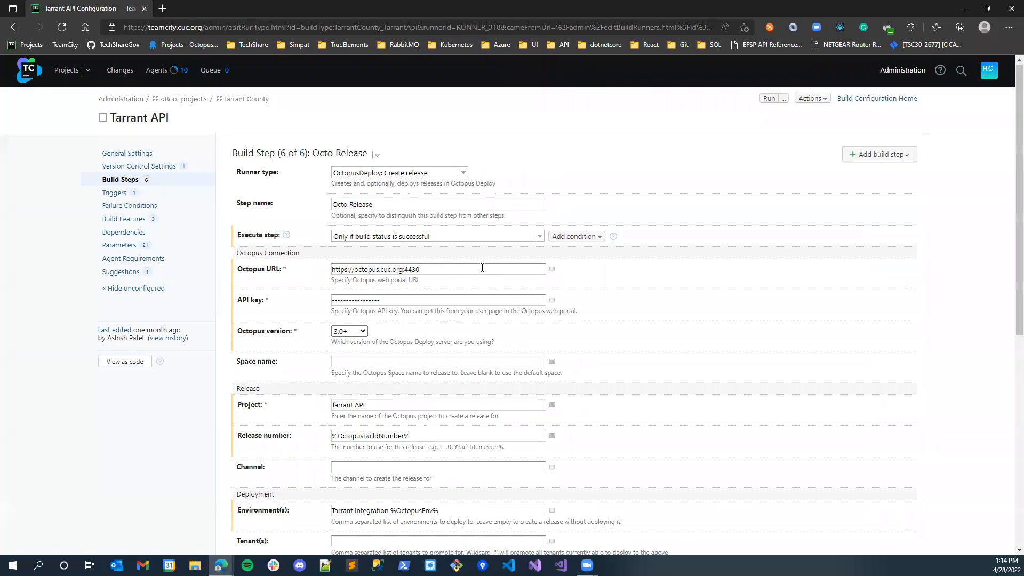
{"action": "scroll", "coordinate": [463, 264], "scroll_direction": "down", "scroll_amount": 1}
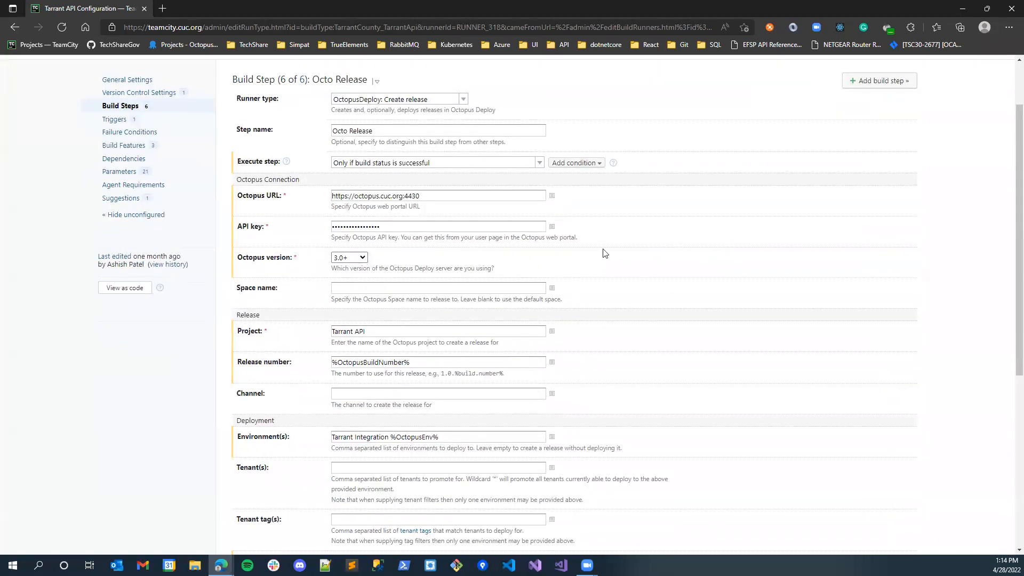
{"action": "scroll", "coordinate": [643, 238], "scroll_direction": "down", "scroll_amount": 1}
{"action": "left_click_drag", "start_coordinate": [398, 259], "coordinate": [327, 260]}
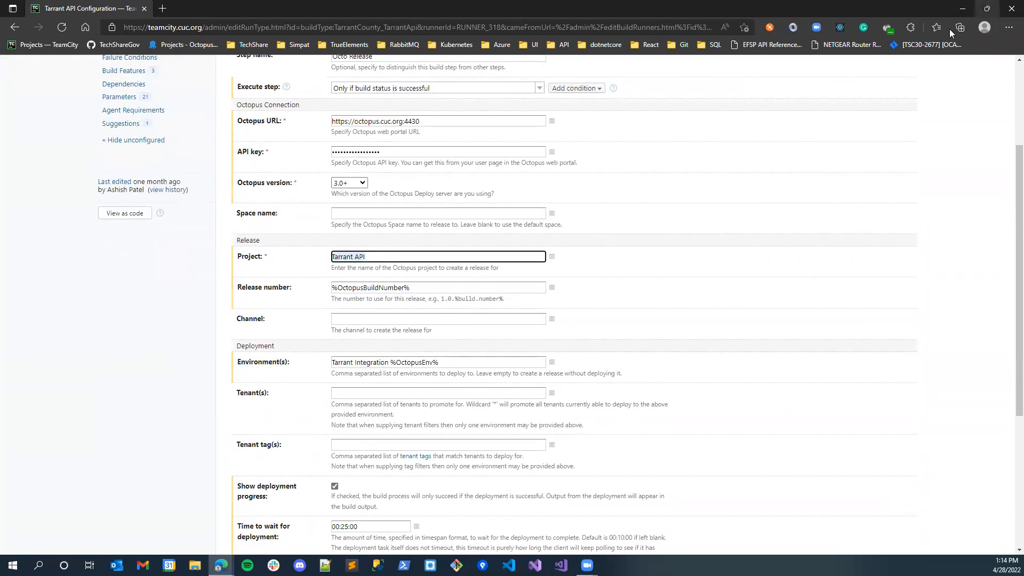
{"action": "left_click_drag", "start_coordinate": [476, 288], "coordinate": [319, 285]}
{"action": "left_click_drag", "start_coordinate": [465, 364], "coordinate": [309, 363]}
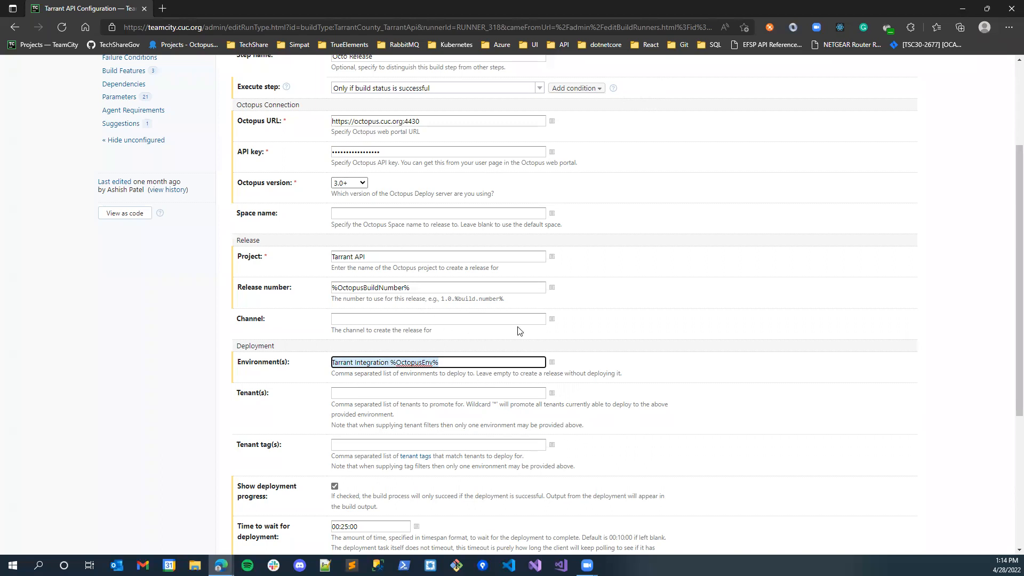
{"action": "scroll", "coordinate": [469, 418], "scroll_direction": "down", "scroll_amount": 2}
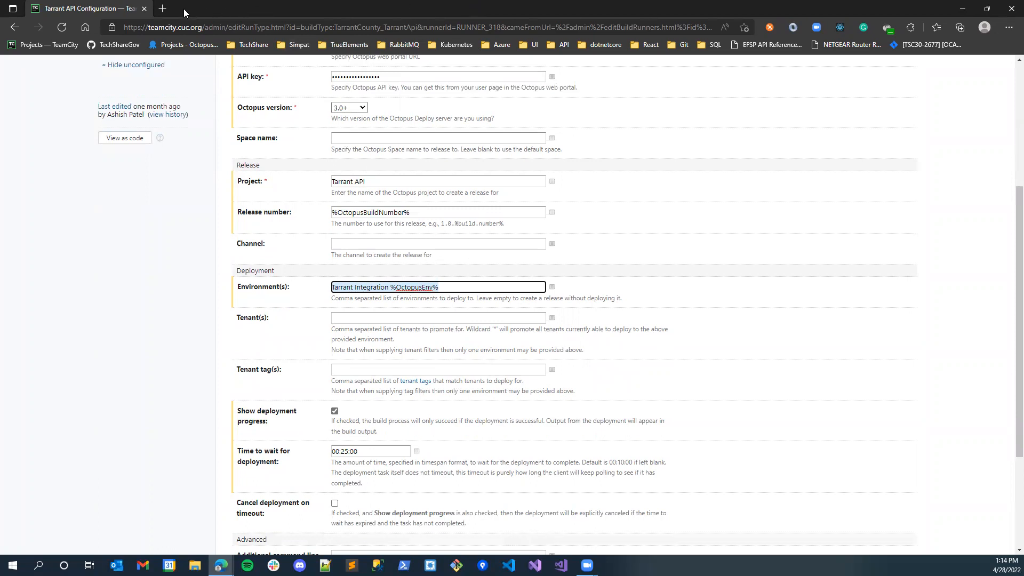
{"action": "scroll", "coordinate": [480, 214], "scroll_direction": "up", "scroll_amount": 6}
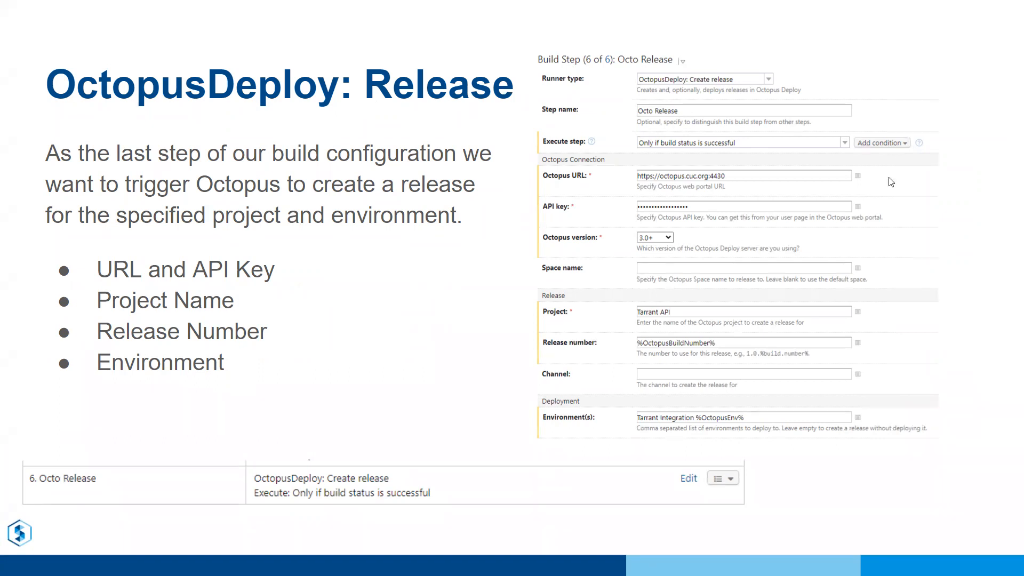
{"action": "left_click", "coordinate": [921, 263]}
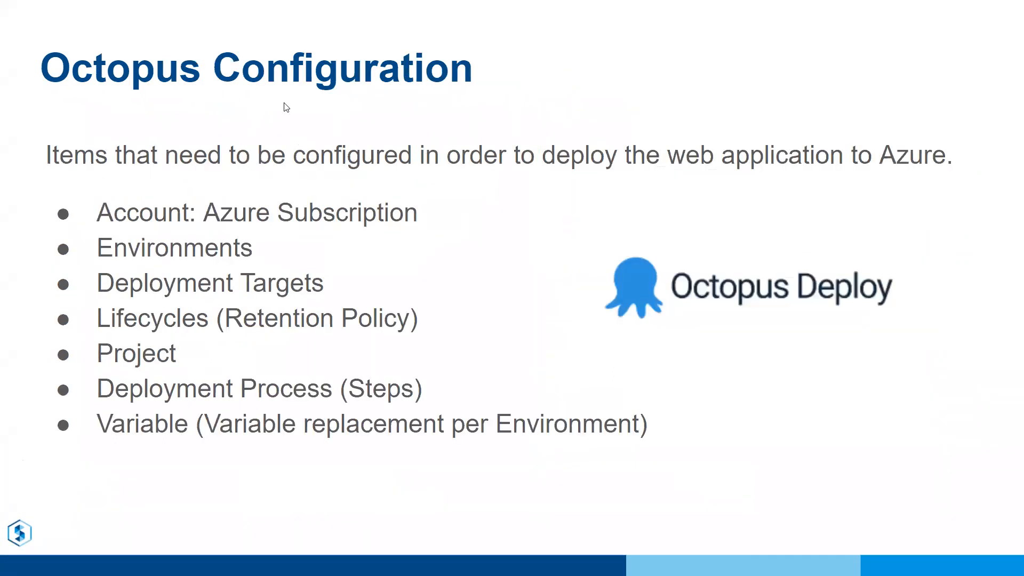
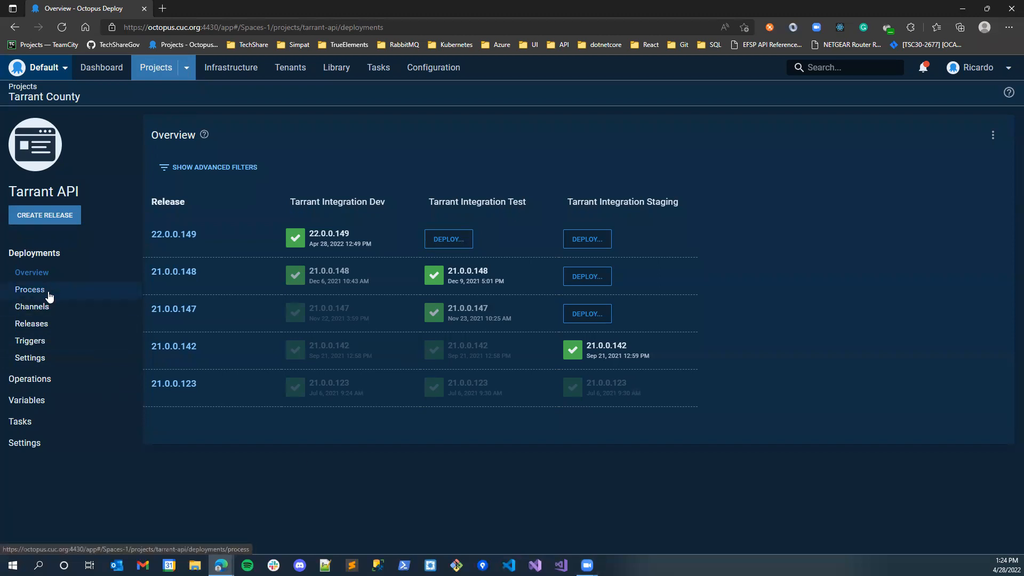
- Return to the projects list and open the Tarrant API project in the Tarrant County group
{"action": "left_click", "coordinate": [156, 68]}
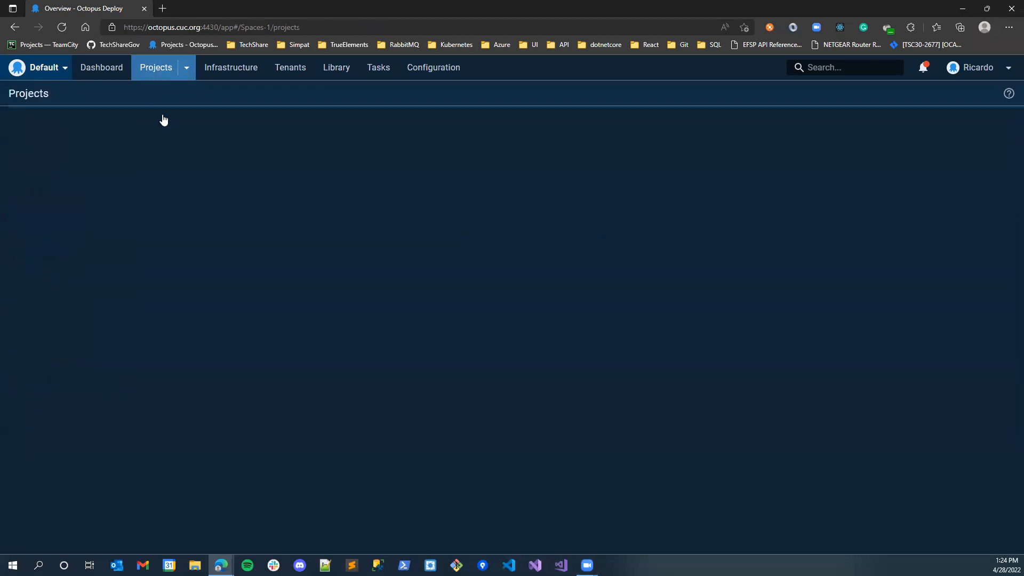
{"action": "scroll", "coordinate": [127, 191], "scroll_direction": "down", "scroll_amount": 5}
{"action": "scroll", "coordinate": [124, 240], "scroll_direction": "up", "scroll_amount": 5}
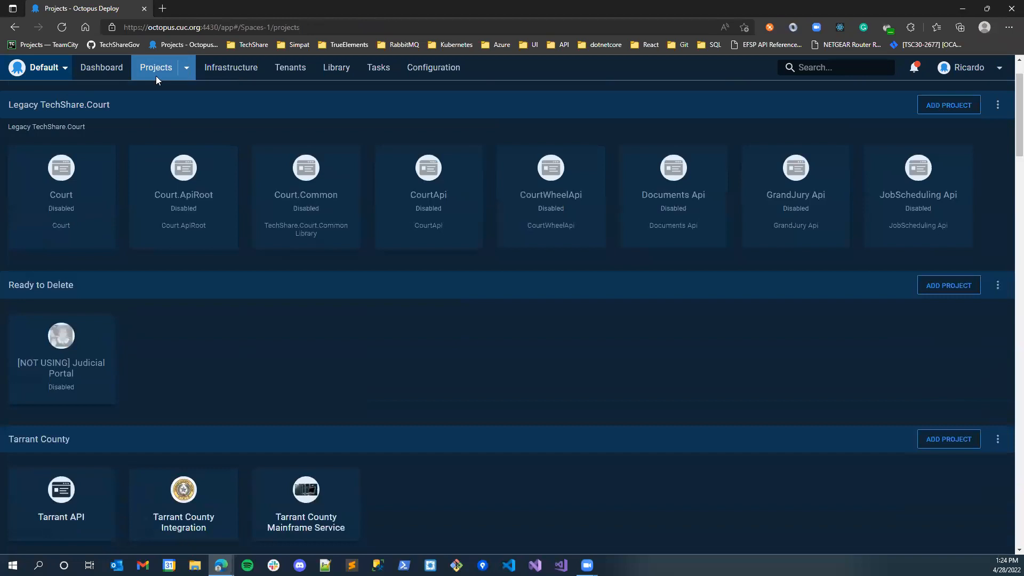
{"action": "scroll", "coordinate": [177, 184], "scroll_direction": "down", "scroll_amount": 5}
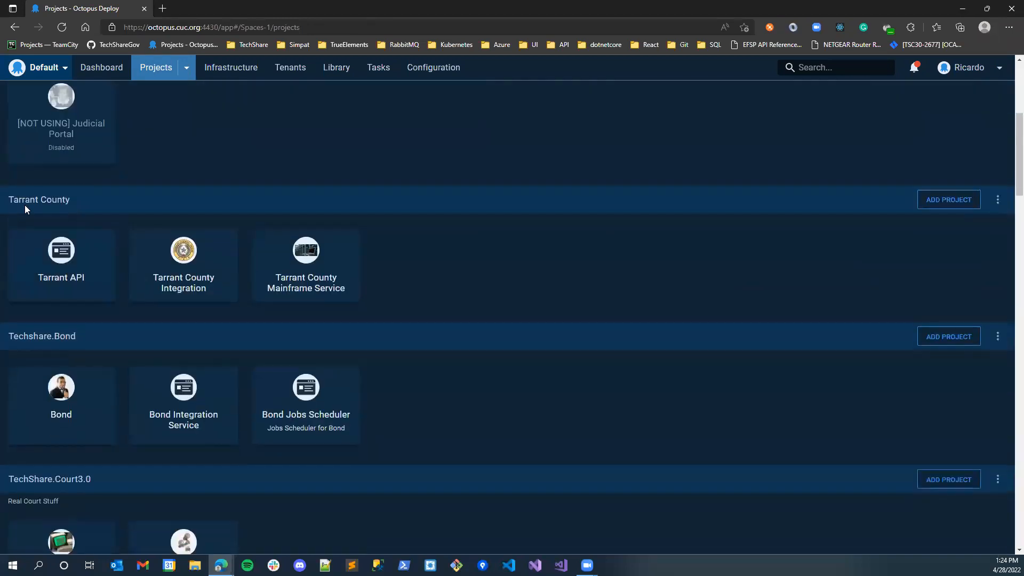
{"action": "left_click", "coordinate": [57, 257]}
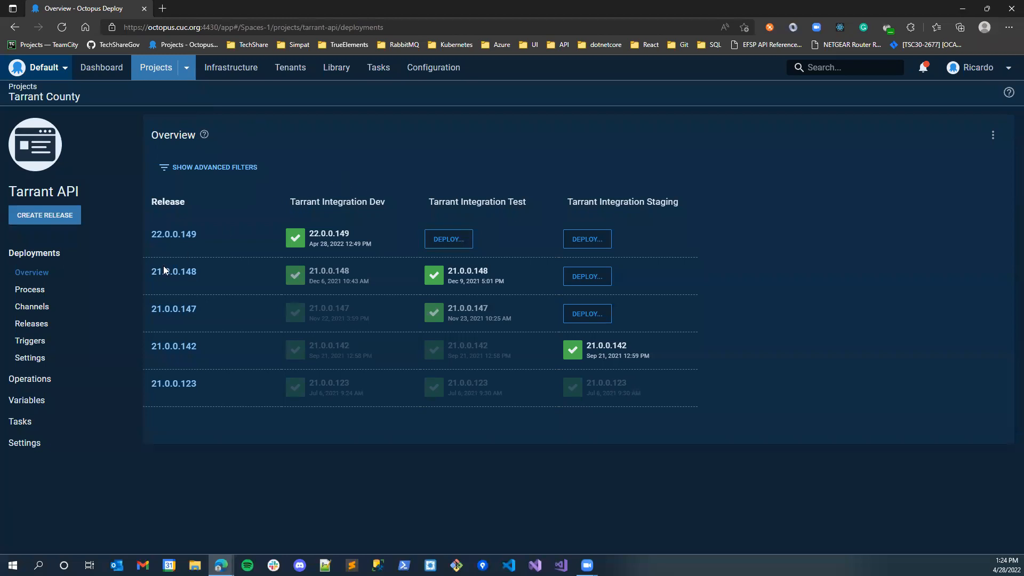
- Review the Tarrant API project's variables and their environment scopes
{"action": "left_click", "coordinate": [32, 401]}
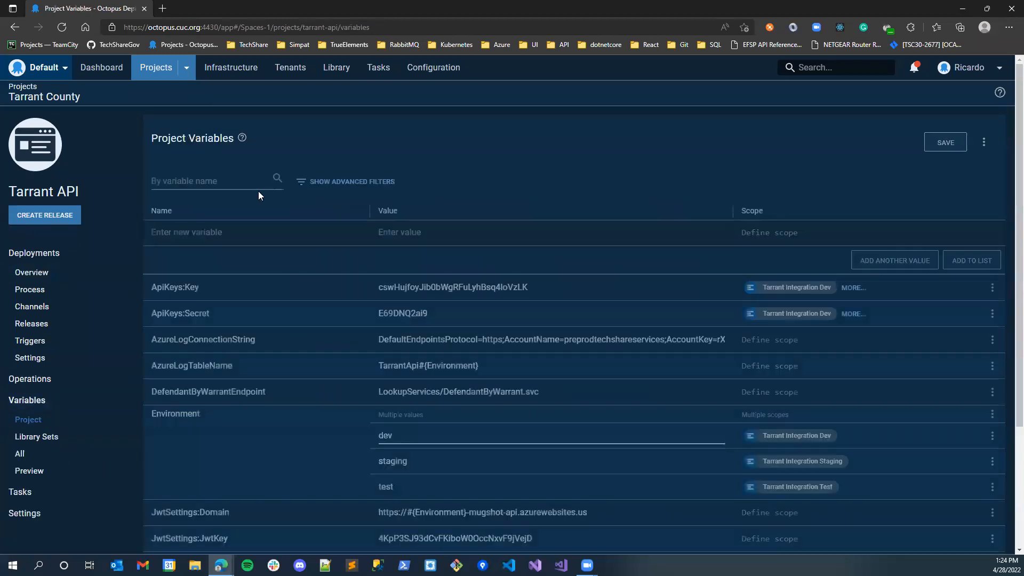
{"action": "scroll", "coordinate": [380, 292], "scroll_direction": "down", "scroll_amount": 4}
{"action": "scroll", "coordinate": [314, 336], "scroll_direction": "up", "scroll_amount": 4}
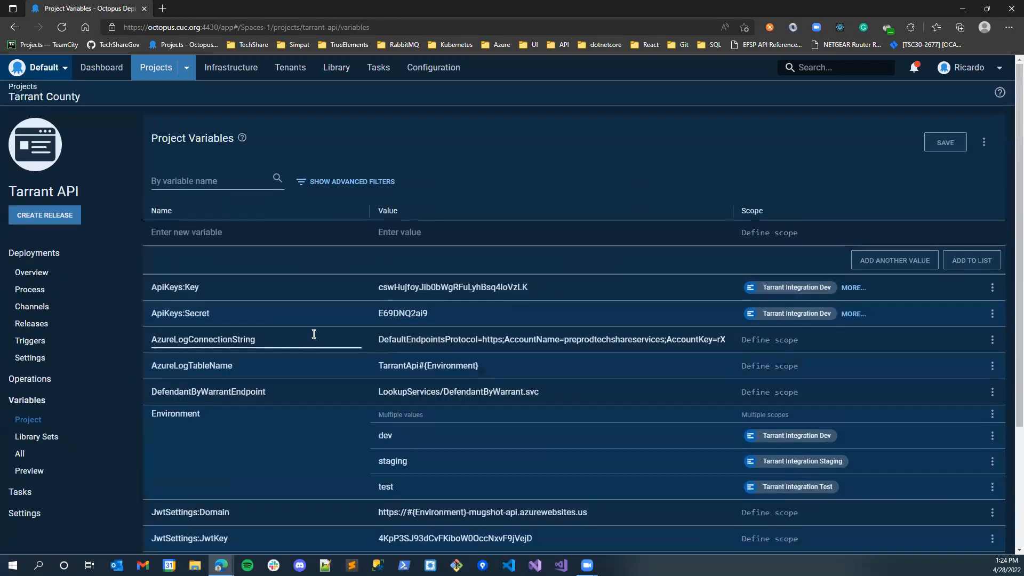
- Open the Deploy Tarrant API step in the project's deployment process and check the target role it runs on behalf of
{"action": "left_click", "coordinate": [48, 291]}
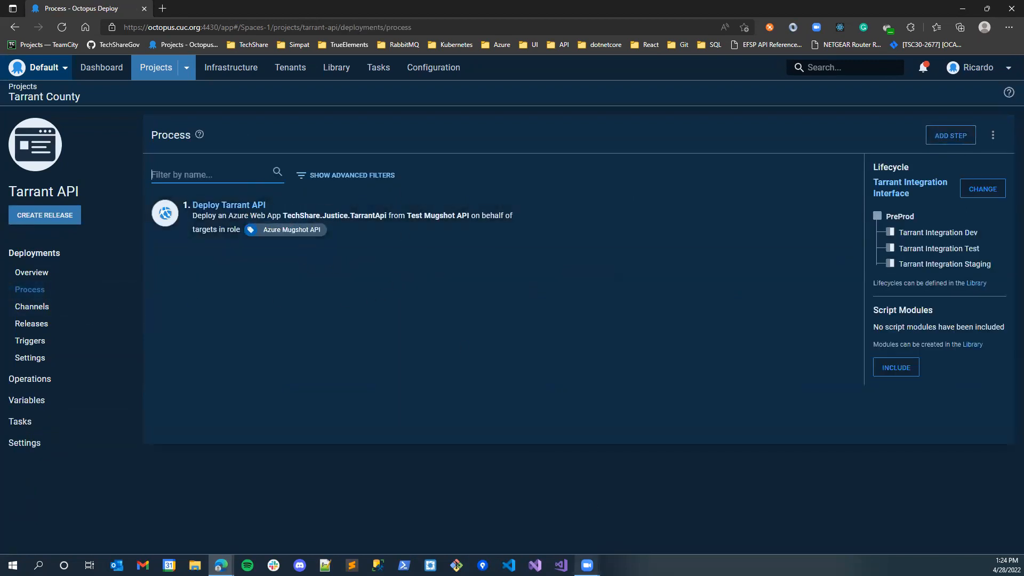
{"action": "left_click", "coordinate": [587, 565]}
{"action": "left_click", "coordinate": [611, 535]}
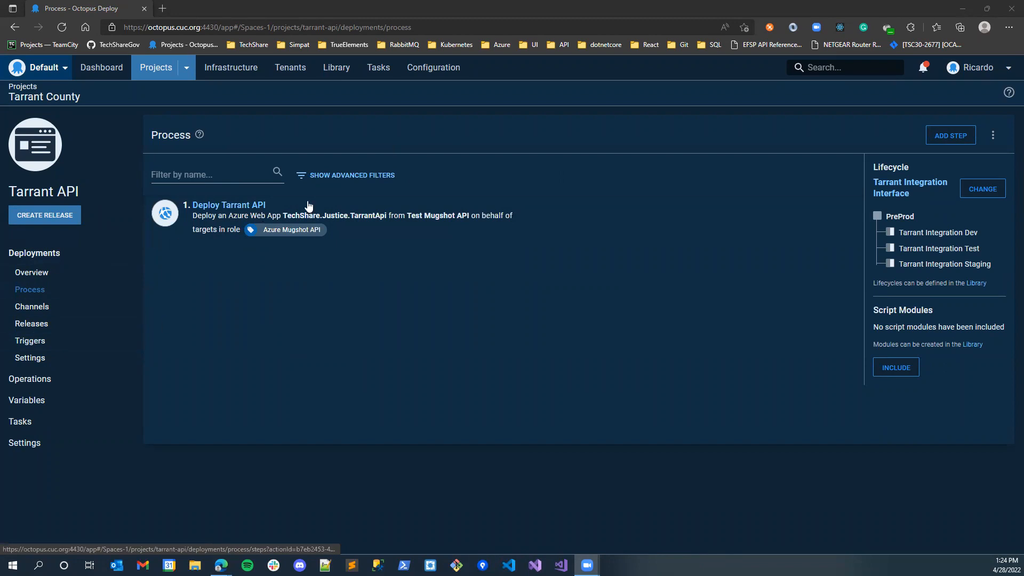
{"action": "left_click", "coordinate": [454, 226]}
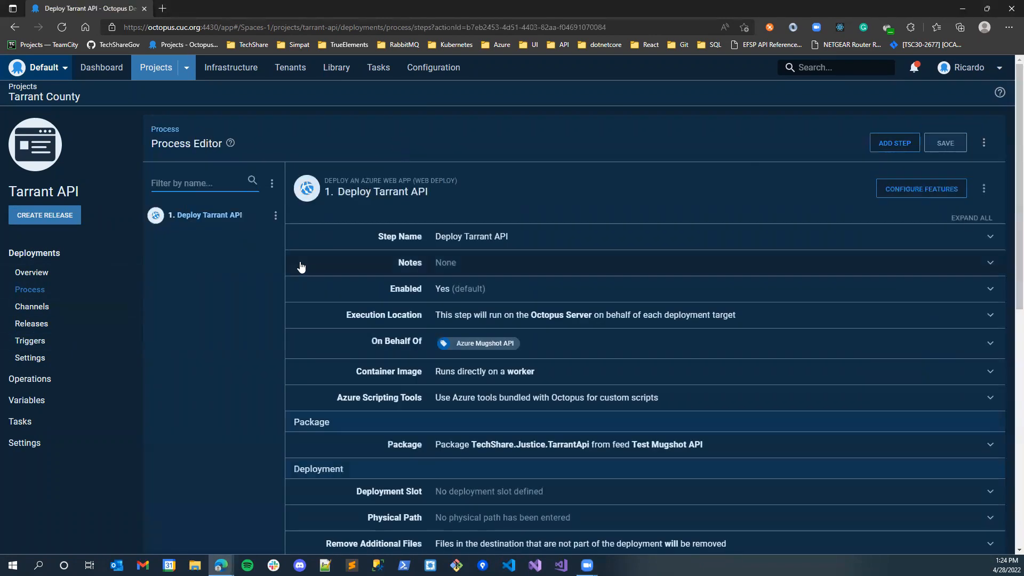
{"action": "scroll", "coordinate": [555, 288], "scroll_direction": "down", "scroll_amount": 2}
{"action": "left_click", "coordinate": [556, 278]}
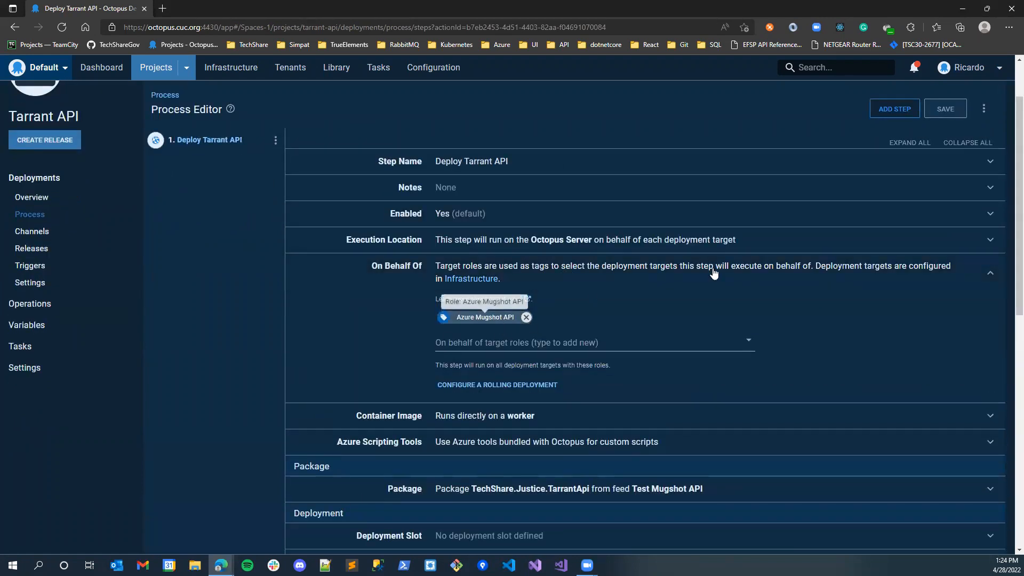
{"action": "left_click", "coordinate": [972, 270]}
{"action": "scroll", "coordinate": [638, 294], "scroll_direction": "down", "scroll_amount": 1}
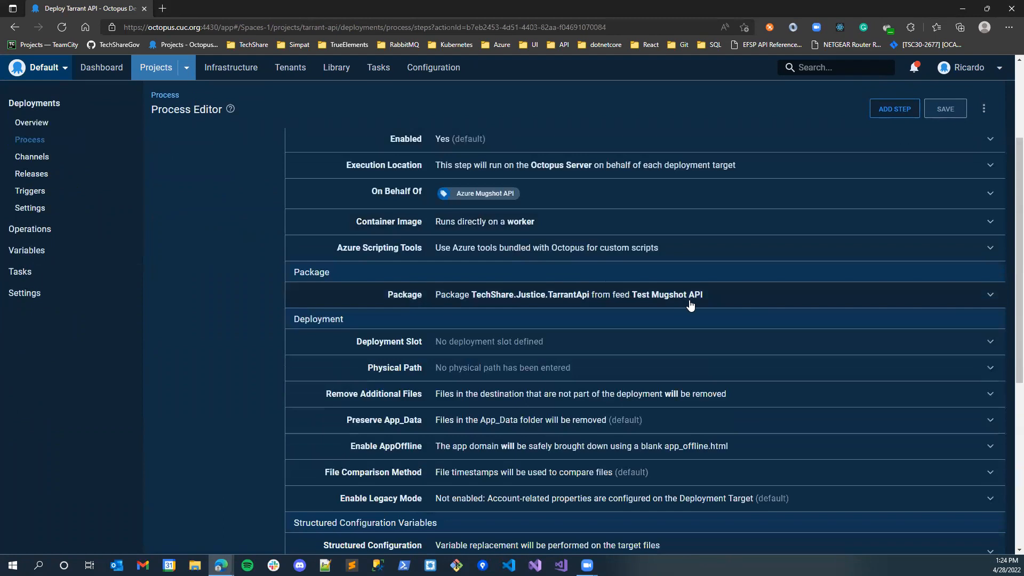
- Examine the package feed and package ID settings of the Deploy Tarrant API step
{"action": "left_click", "coordinate": [687, 302]}
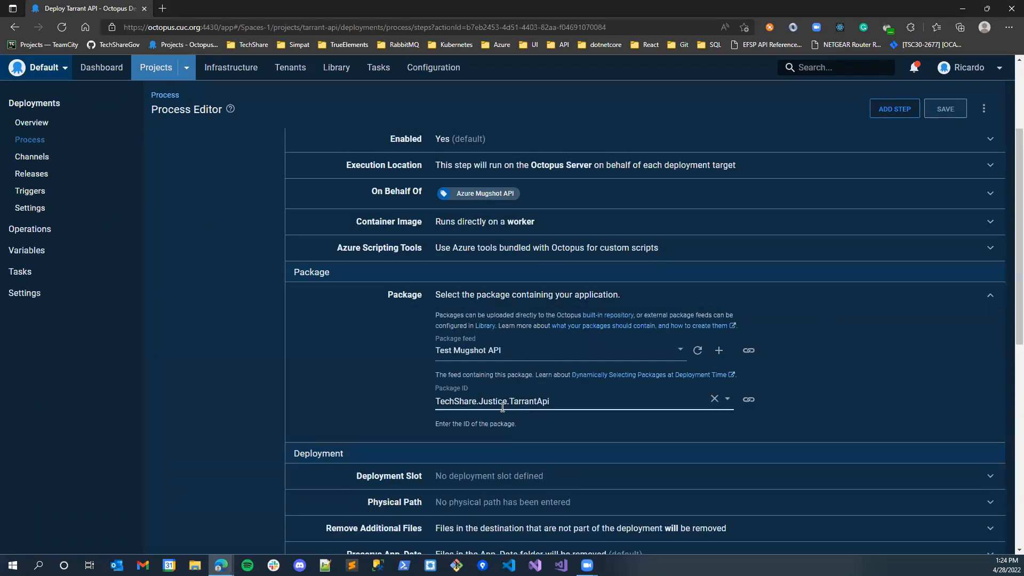
{"action": "left_click_drag", "start_coordinate": [577, 406], "coordinate": [473, 403]}
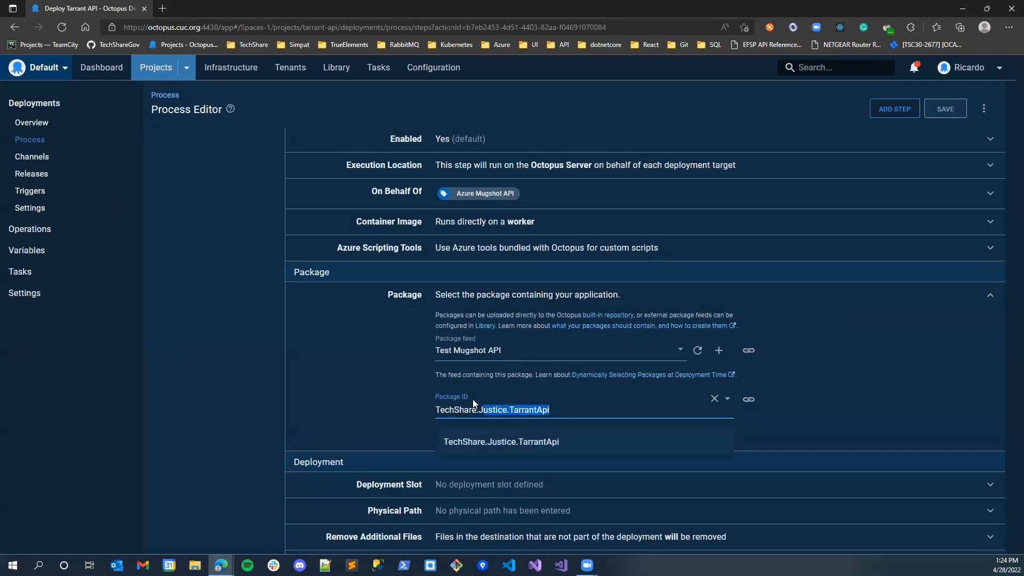
{"action": "left_click_drag", "start_coordinate": [528, 343], "coordinate": [523, 352]}
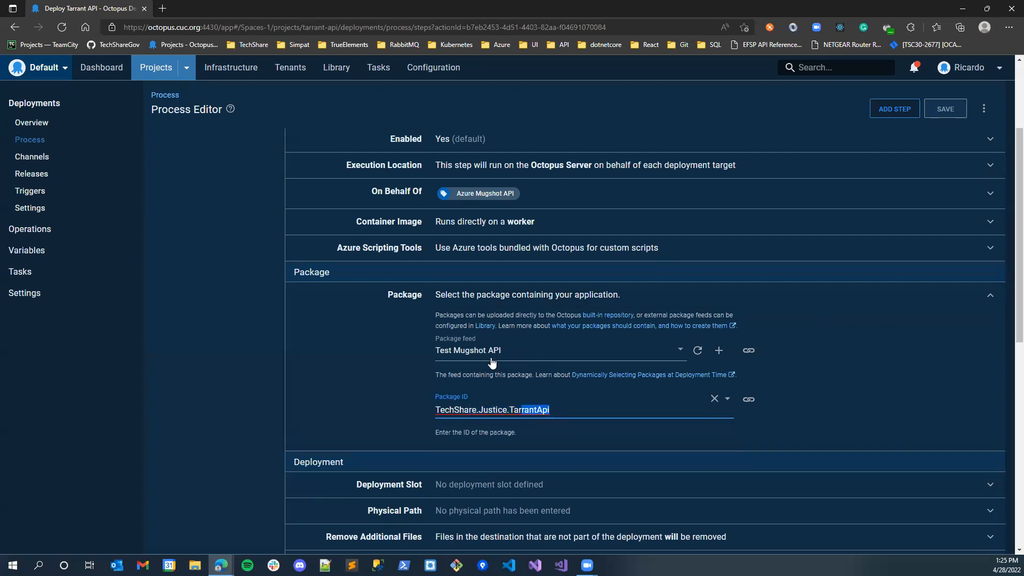
- Set the package feed to Octopus Server (built-in) and reselect TechShare.Justice.TarrantApi as the package ID
{"action": "left_click", "coordinate": [685, 352]}
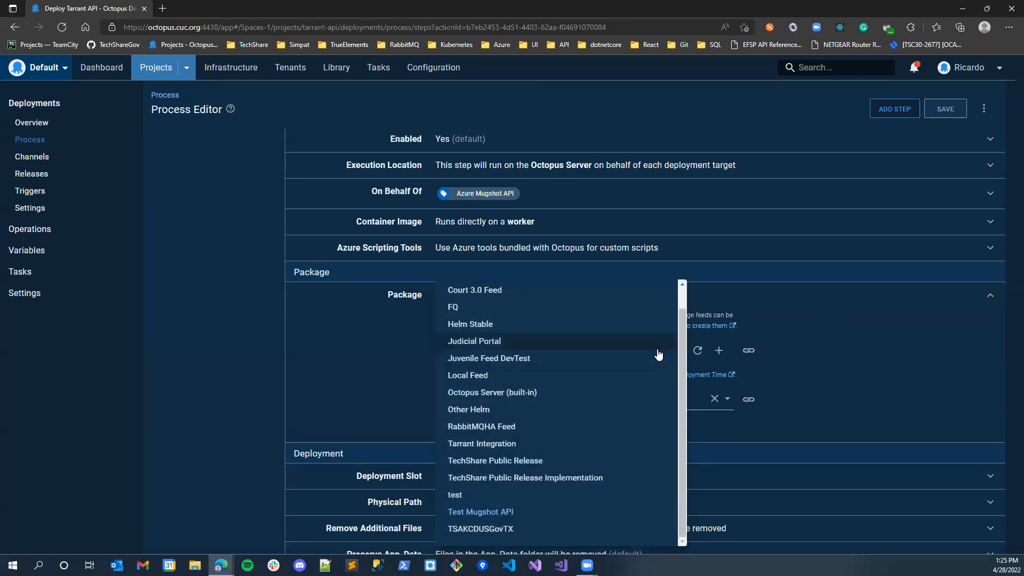
{"action": "left_click", "coordinate": [510, 393]}
{"action": "left_click", "coordinate": [584, 394]}
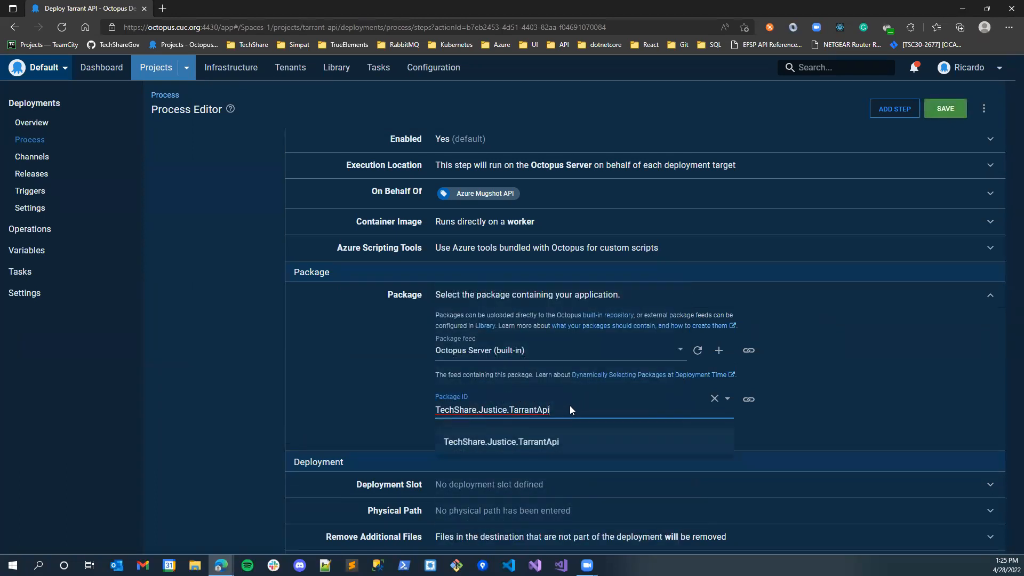
{"action": "left_click", "coordinate": [551, 441]}
{"action": "left_click", "coordinate": [938, 300]}
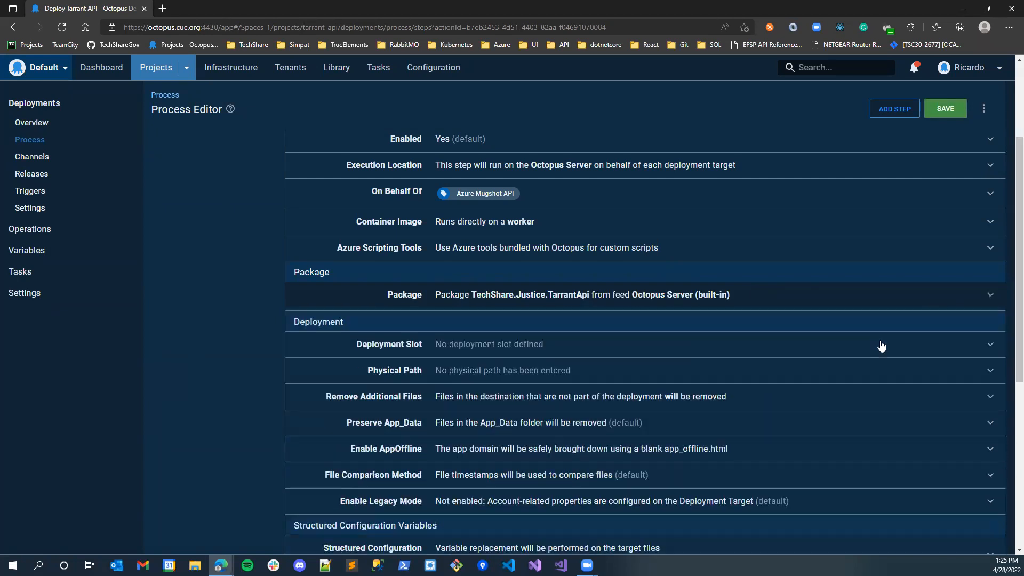
- Review the step's deployment settings and highlight the target file under Structured Configuration Variables
{"action": "scroll", "coordinate": [666, 318], "scroll_direction": "down", "scroll_amount": 3}
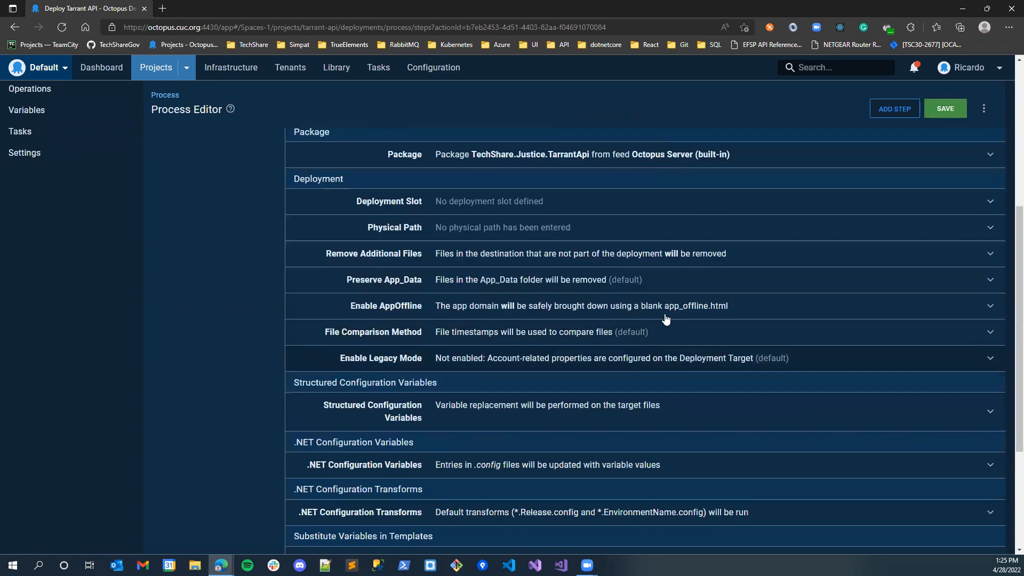
{"action": "left_click", "coordinate": [737, 421]}
{"action": "scroll", "coordinate": [645, 425], "scroll_direction": "down", "scroll_amount": 2}
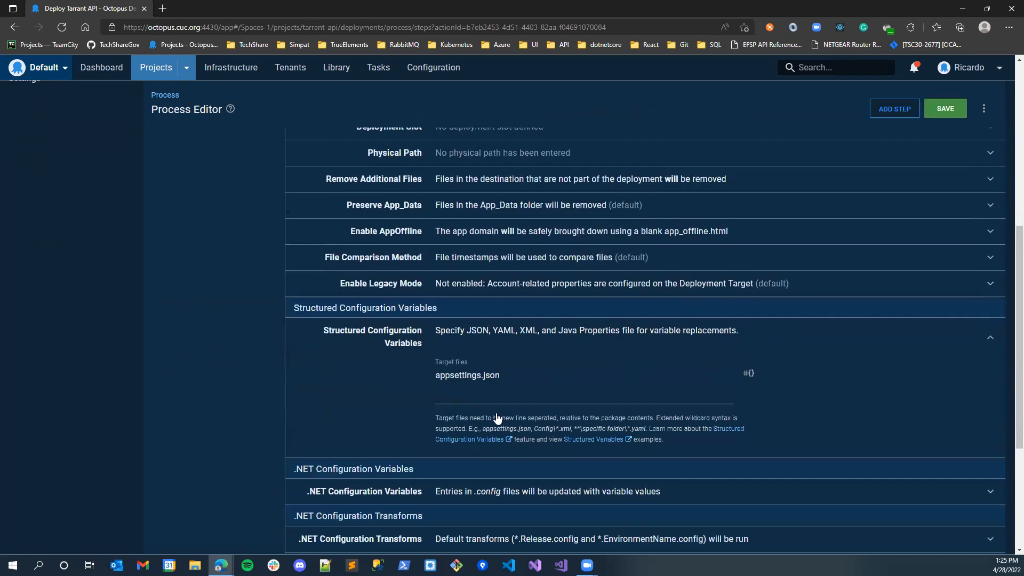
{"action": "left_click", "coordinate": [508, 365]}
{"action": "left_click_drag", "start_coordinate": [533, 373], "coordinate": [437, 377]}
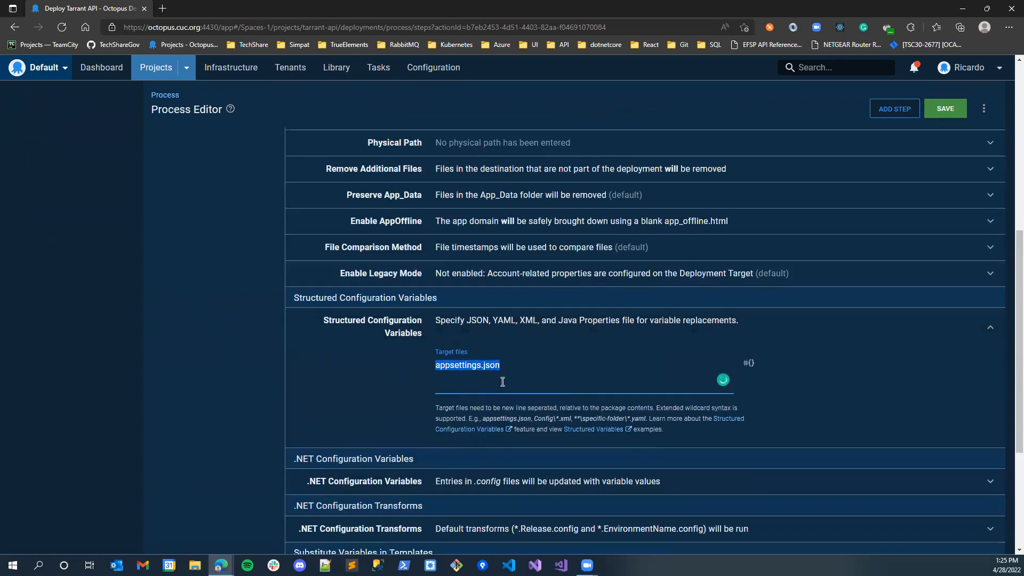
{"action": "scroll", "coordinate": [499, 378], "scroll_direction": "up", "scroll_amount": 8}
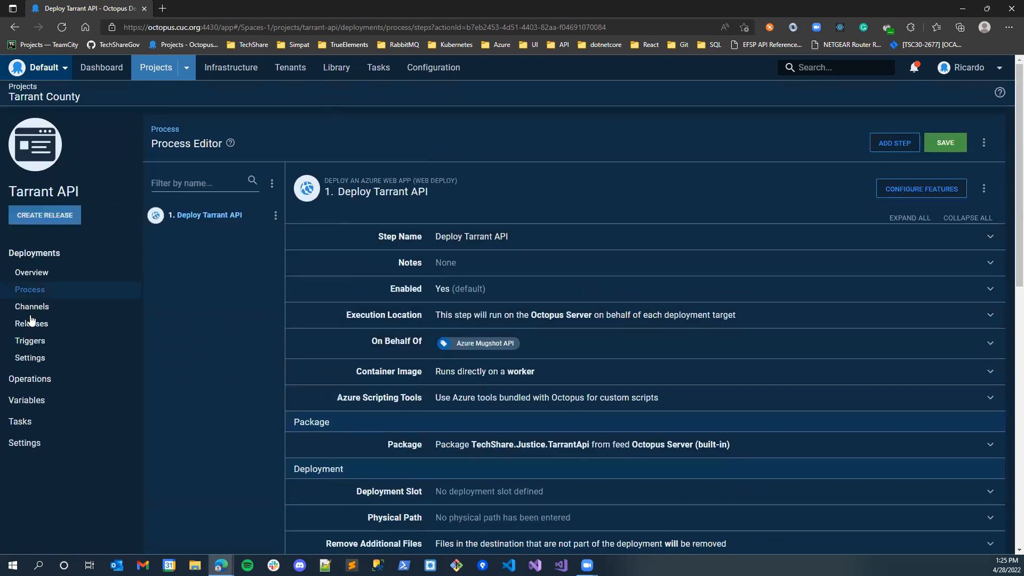
- Leave for the deployments overview, discarding the unsaved process changes, and highlight the Tarrant Integration Dev environment name
{"action": "left_click", "coordinate": [57, 272]}
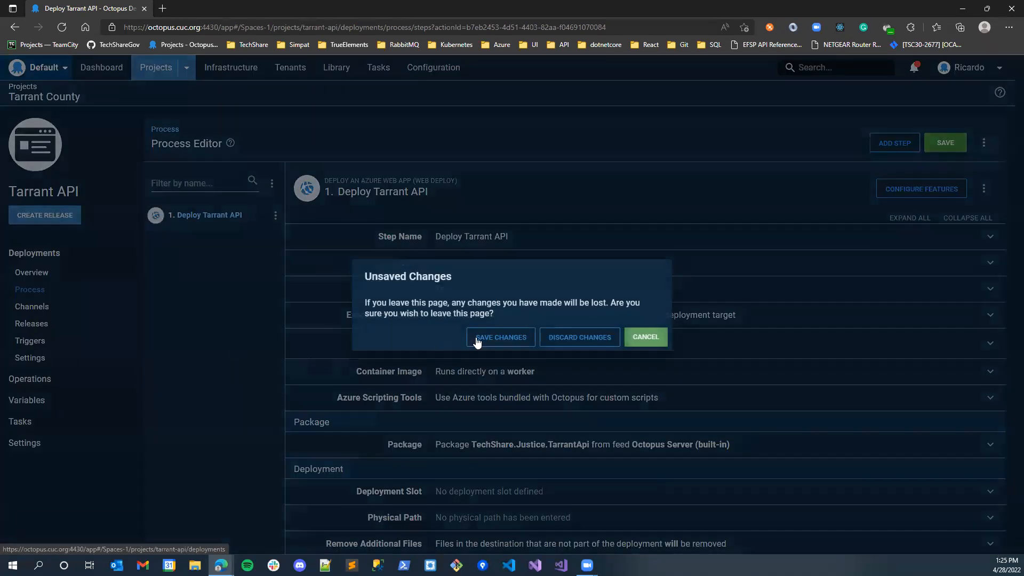
{"action": "left_click", "coordinate": [598, 338]}
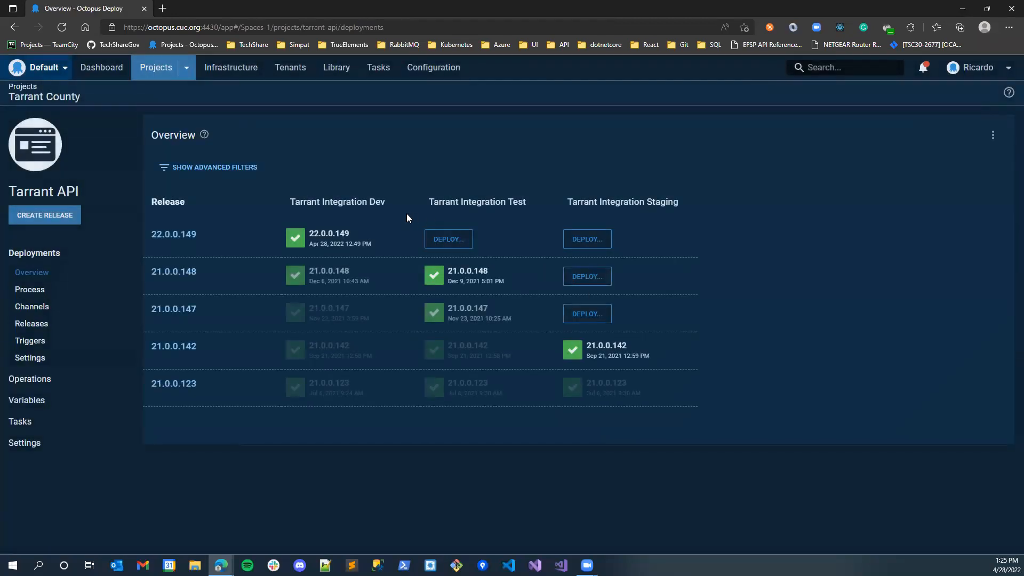
{"action": "double_click", "coordinate": [383, 202]}
{"action": "left_click_drag", "start_coordinate": [357, 206], "coordinate": [292, 207]}
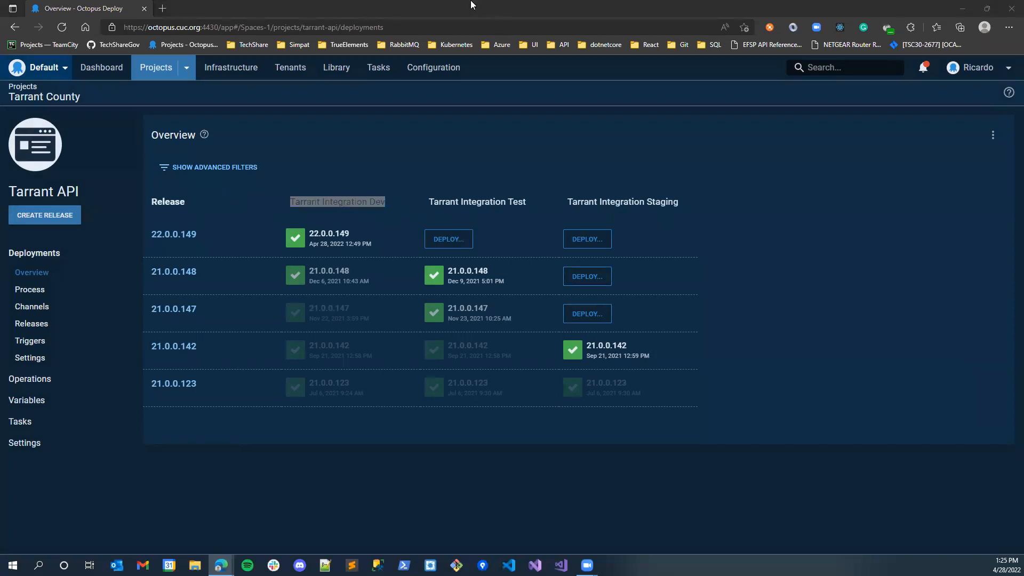
- Compare the project name in TeamCity's Octo Release step with the Octopus project's name by highlighting both
{"action": "left_click_drag", "start_coordinate": [473, 5], "coordinate": [456, 6]}
{"action": "left_click", "coordinate": [119, 181]}
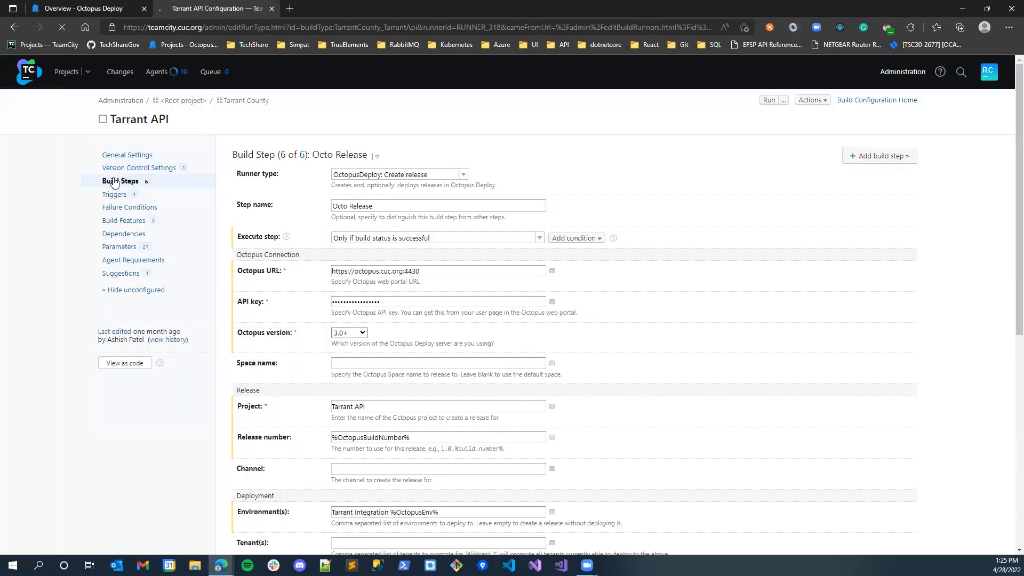
{"action": "left_click", "coordinate": [360, 403]}
{"action": "left_click_drag", "start_coordinate": [393, 411], "coordinate": [332, 420]}
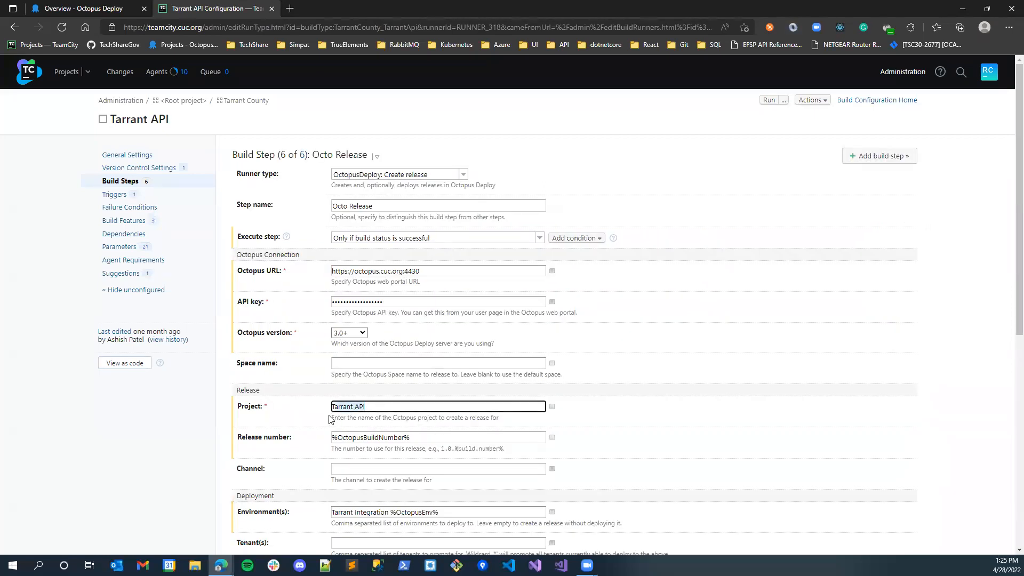
{"action": "left_click", "coordinate": [90, 6]}
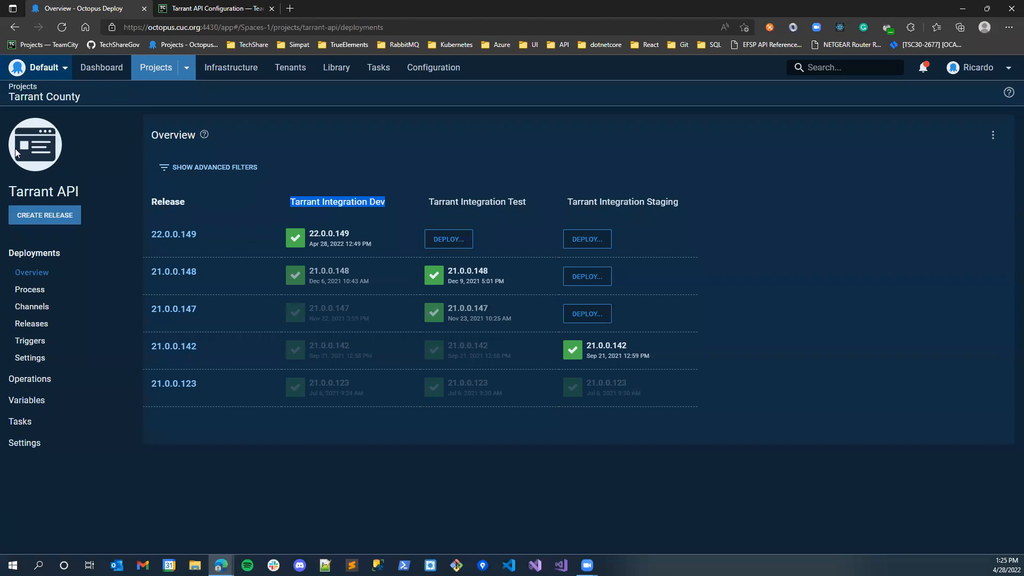
{"action": "left_click_drag", "start_coordinate": [92, 199], "coordinate": [8, 191]}
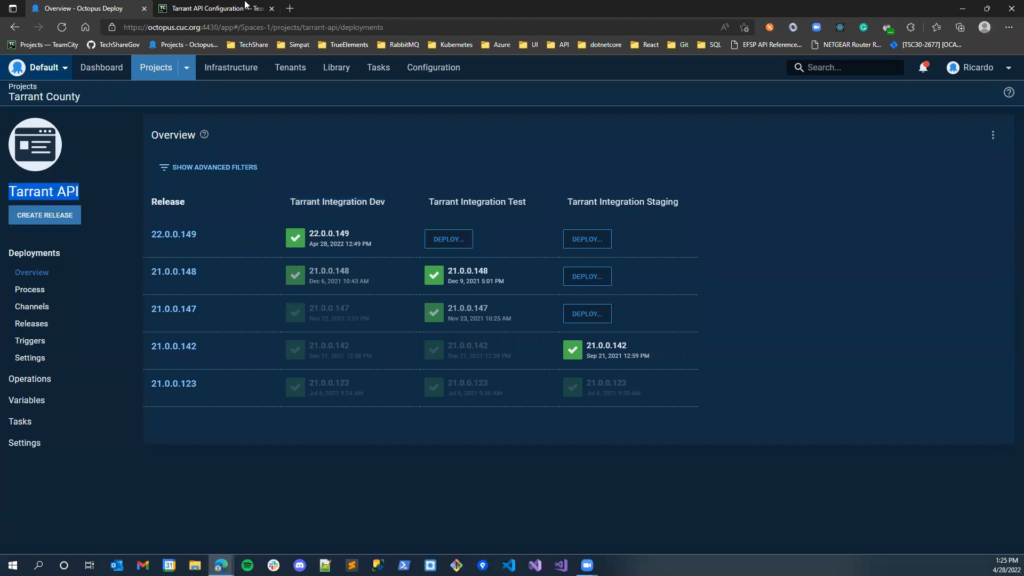
- Switch back to TeamCity's Octo Release step and highlight the Tarrant Integration part of its deployment environment value
{"action": "left_click", "coordinate": [235, 8]}
{"action": "scroll", "coordinate": [381, 371], "scroll_direction": "down", "scroll_amount": 1}
{"action": "scroll", "coordinate": [435, 436], "scroll_direction": "down", "scroll_amount": 1}
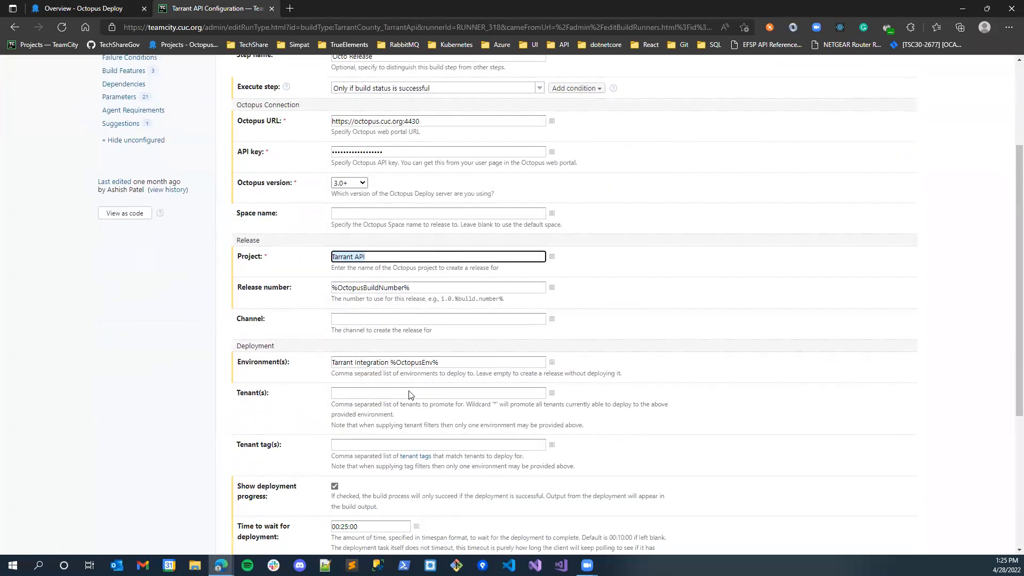
{"action": "left_click_drag", "start_coordinate": [389, 363], "coordinate": [321, 373]}
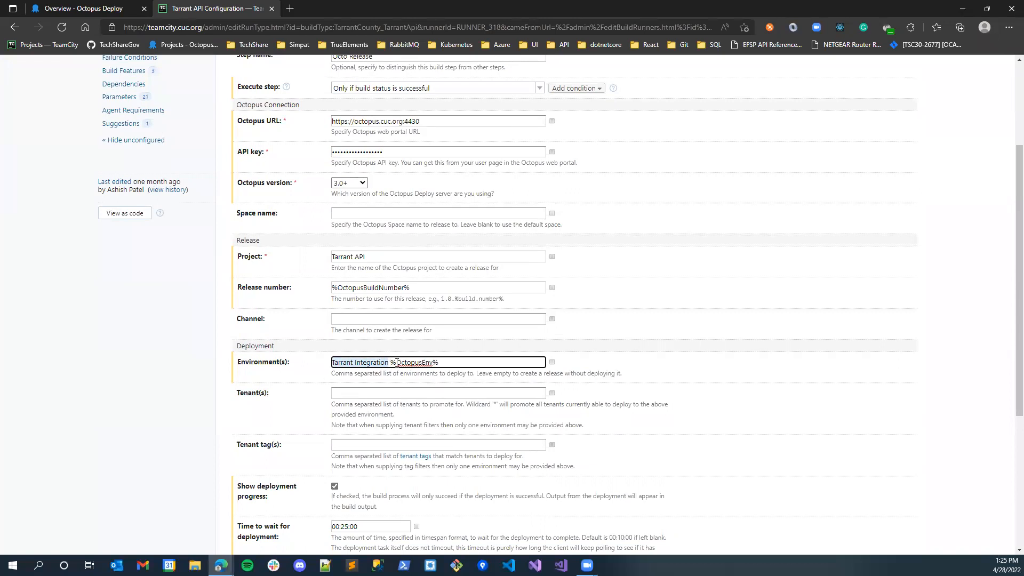
- Check the OctopusEnv value among the Tarrant API configuration parameters and return to the Octo Release step's deployment settings
{"action": "scroll", "coordinate": [144, 165], "scroll_direction": "up", "scroll_amount": 1}
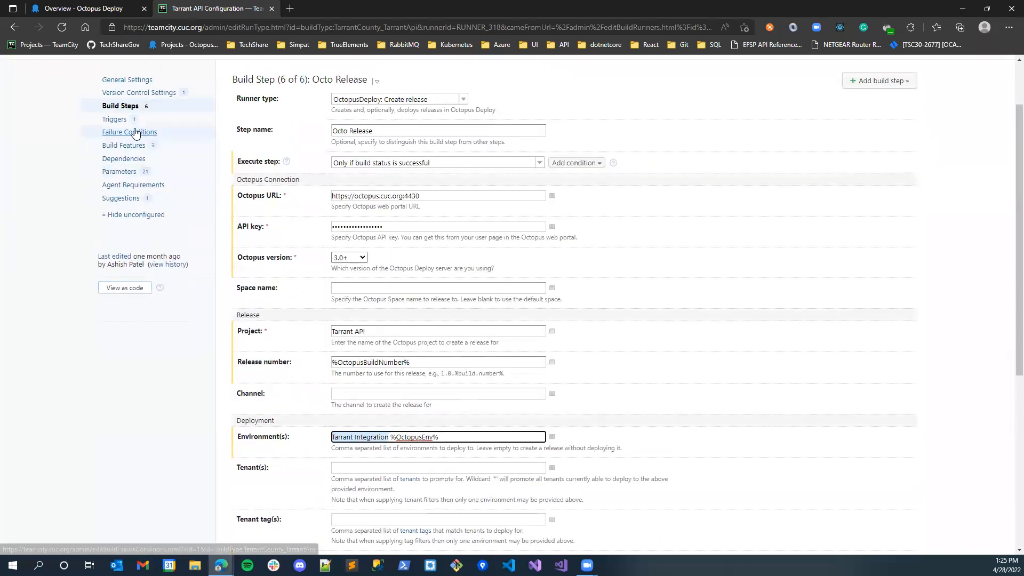
{"action": "scroll", "coordinate": [143, 225], "scroll_direction": "up", "scroll_amount": 1}
{"action": "left_click", "coordinate": [119, 246]}
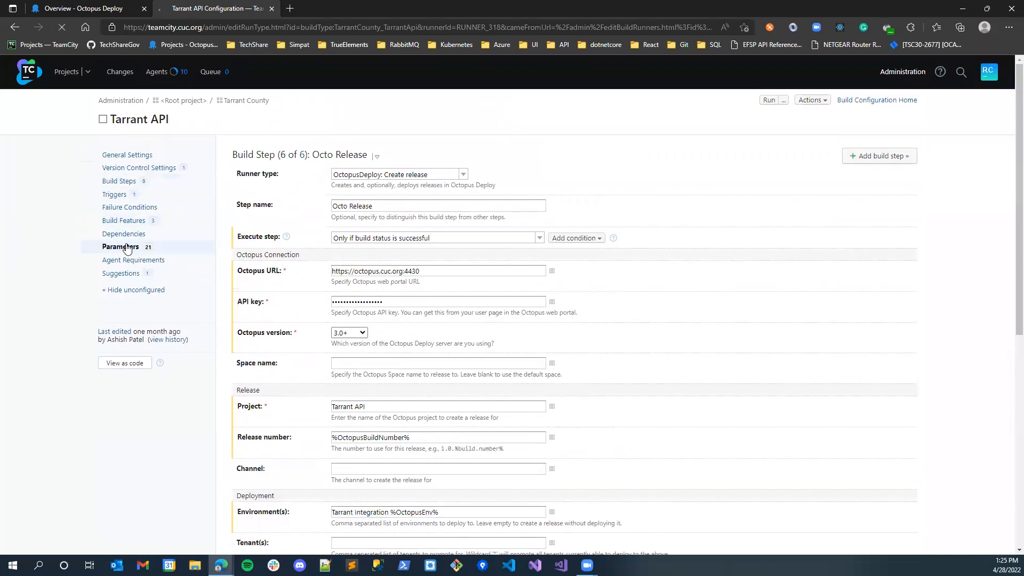
{"action": "scroll", "coordinate": [431, 376], "scroll_direction": "down", "scroll_amount": 1}
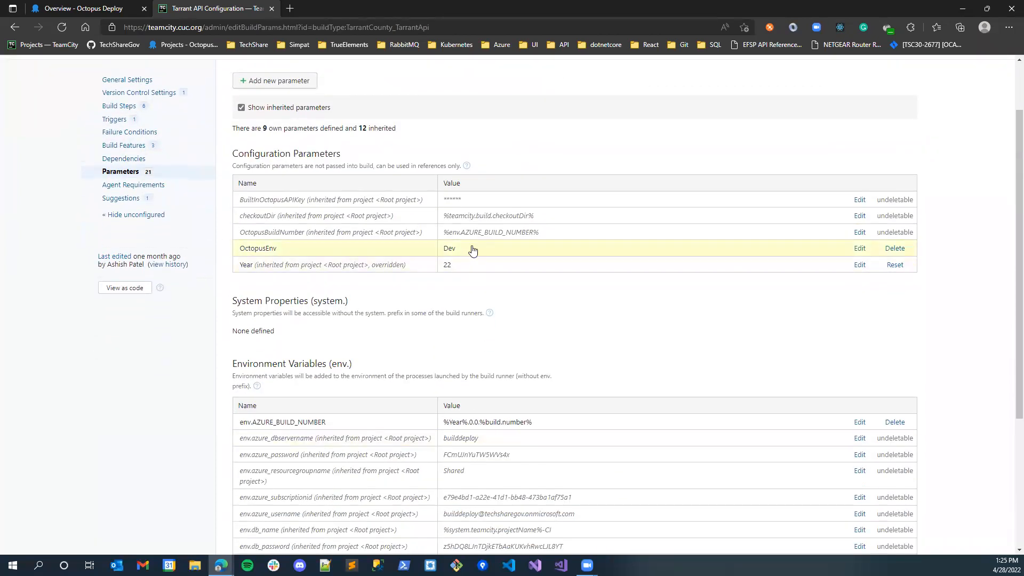
{"action": "left_click", "coordinate": [23, 32]}
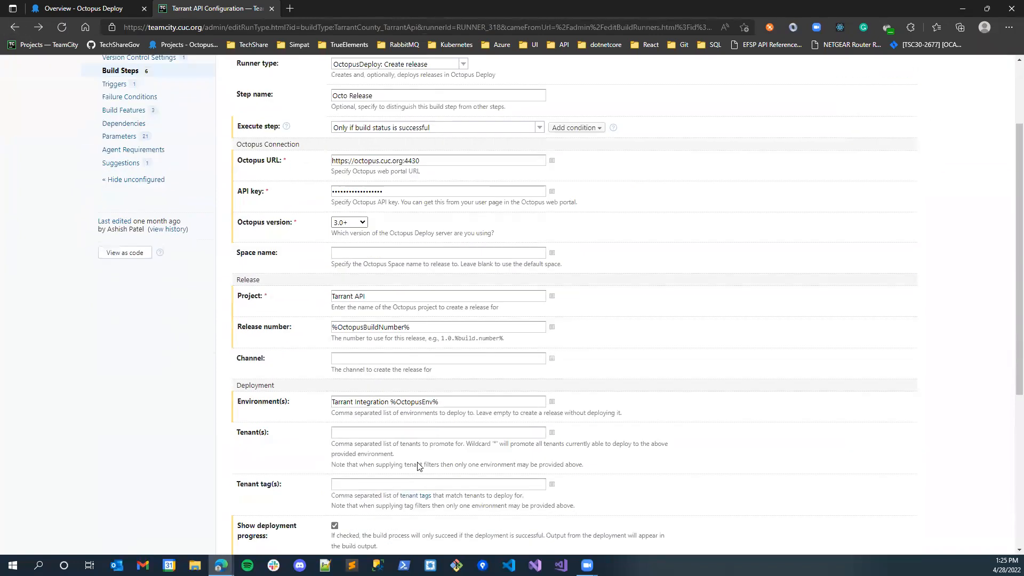
{"action": "scroll", "coordinate": [376, 361], "scroll_direction": "down", "scroll_amount": 2}
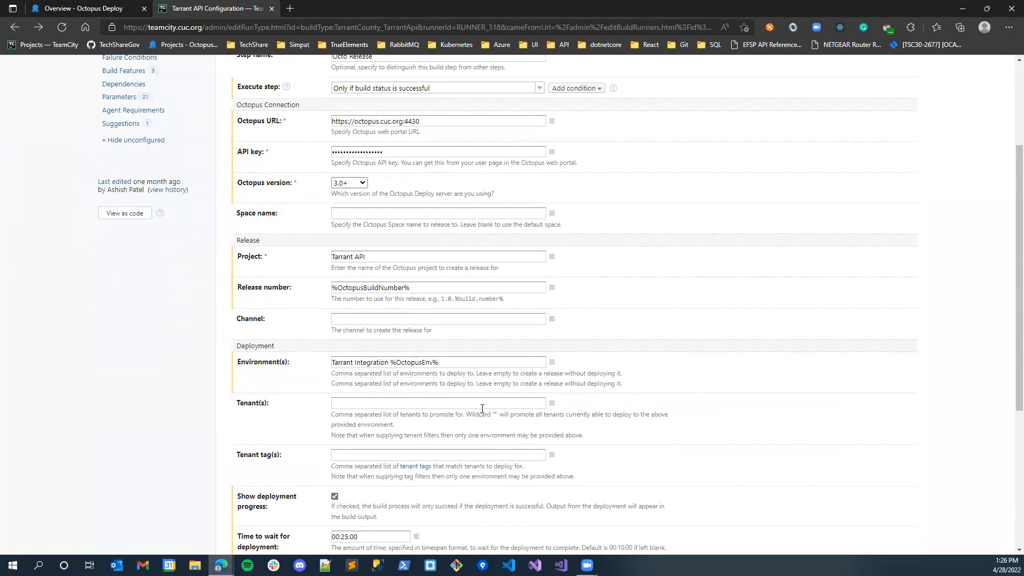
- Highlight the Octo Release step's release number value %OctopusBuildNumber% and compare it with the release versions in Octopus's deployments overview
{"action": "scroll", "coordinate": [454, 414], "scroll_direction": "up", "scroll_amount": 2}
{"action": "left_click_drag", "start_coordinate": [418, 439], "coordinate": [318, 441]}
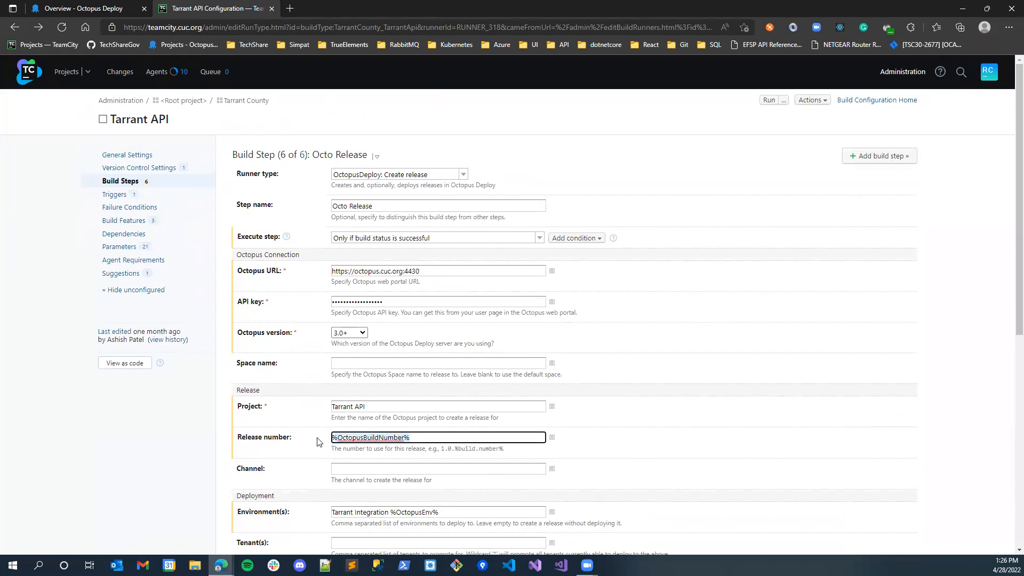
{"action": "left_click", "coordinate": [100, 5]}
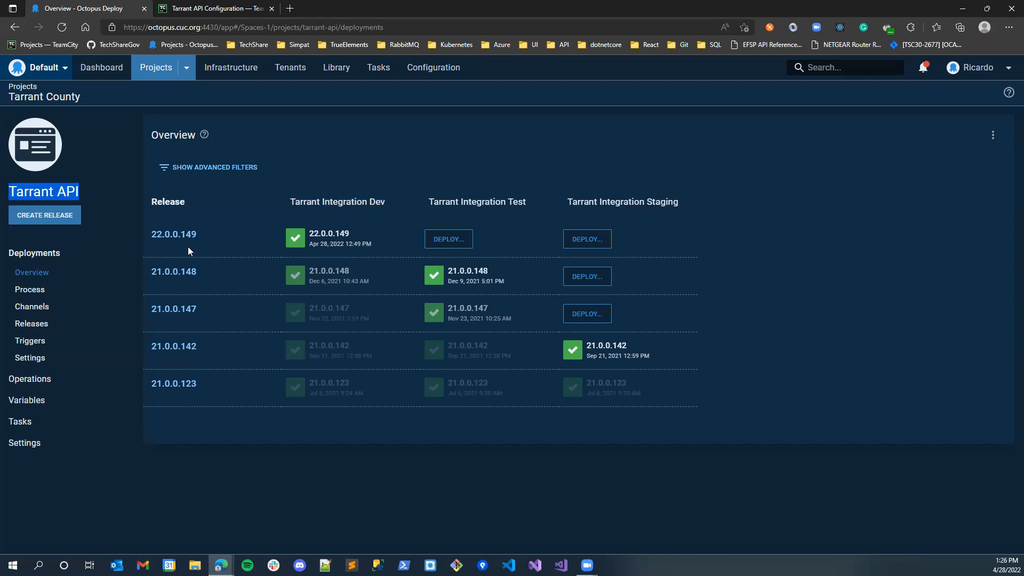
{"action": "left_click", "coordinate": [211, 8]}
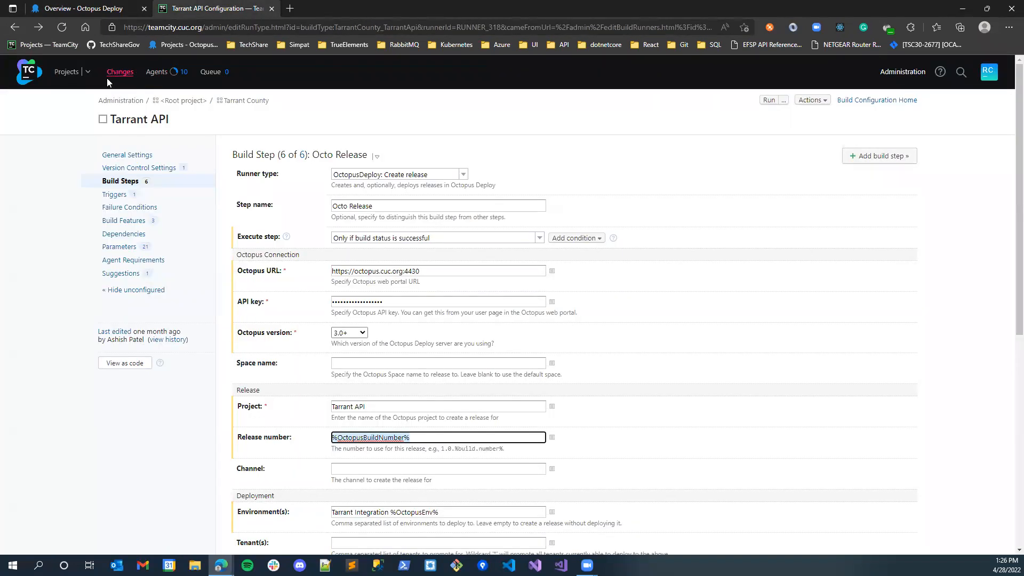
- Leave the build configuration settings, open Tarrant API from the projects overview, and run a new build
{"action": "left_click", "coordinate": [140, 120]}
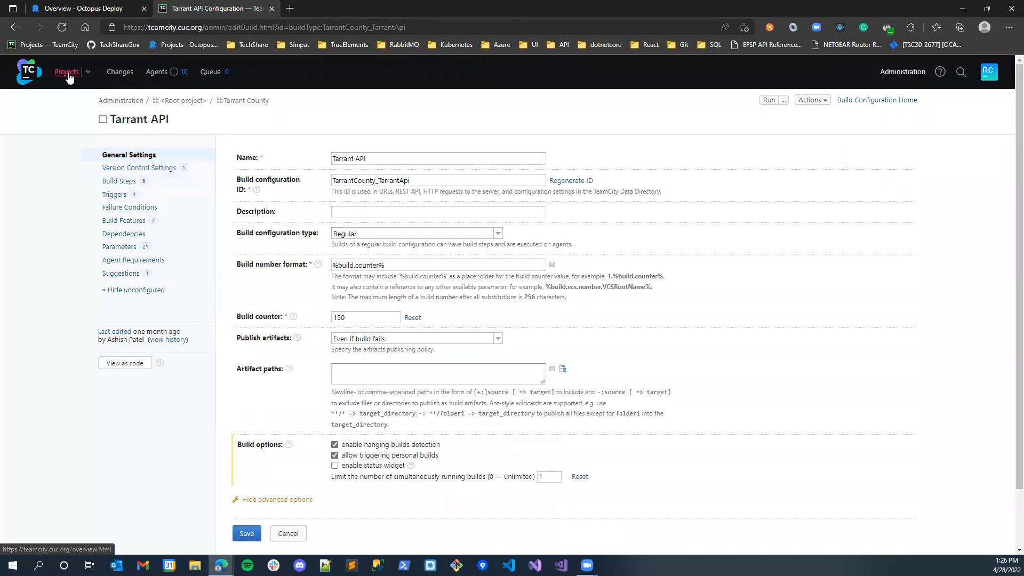
{"action": "left_click", "coordinate": [67, 72]}
{"action": "left_click", "coordinate": [159, 180]}
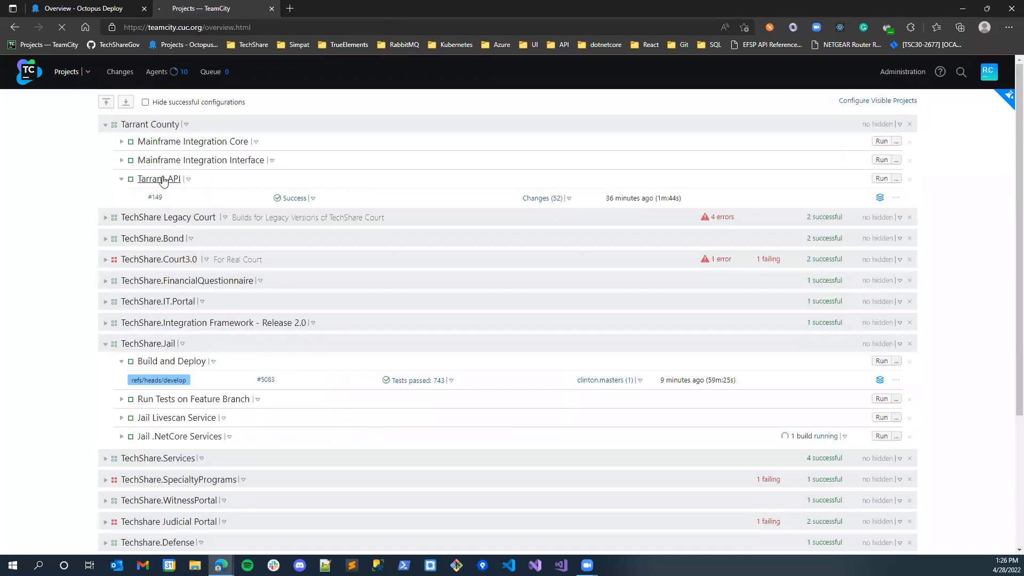
{"action": "left_click", "coordinate": [740, 100]}
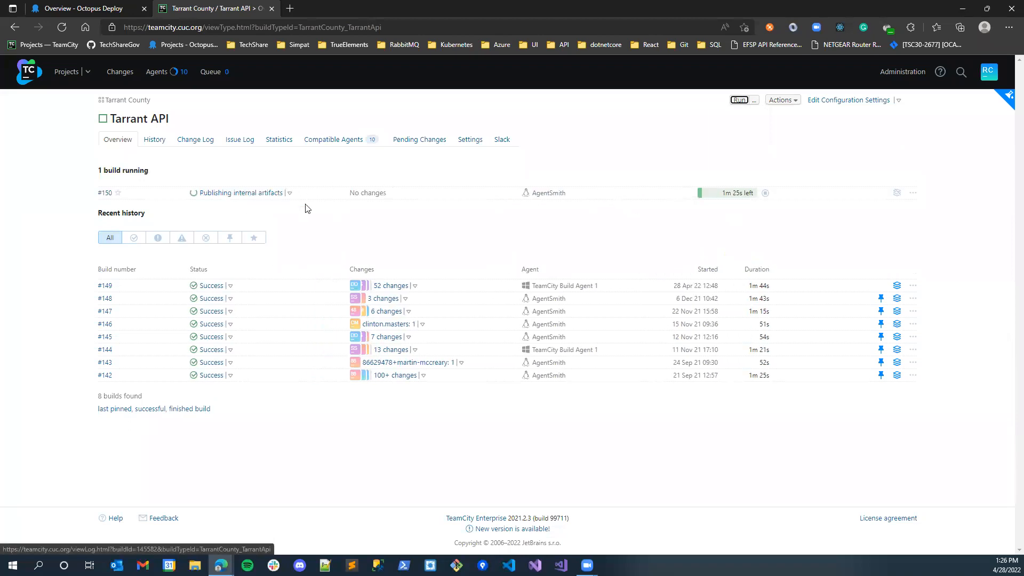
- Open the running build's log and expand the Octo Pack Api and Octo Push Api steps
{"action": "left_click", "coordinate": [290, 193]}
{"action": "left_click", "coordinate": [265, 224]}
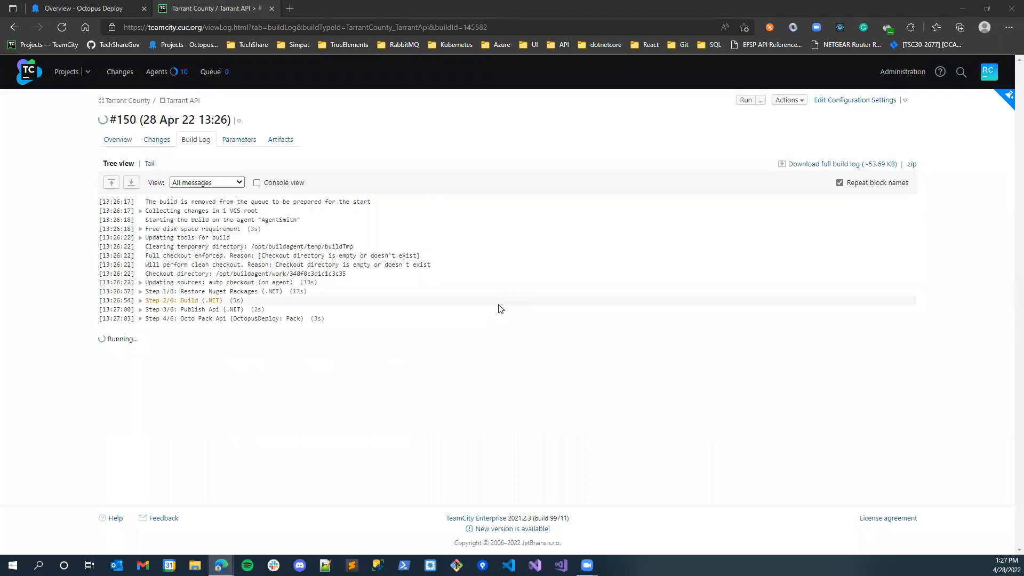
{"action": "left_click", "coordinate": [137, 321]}
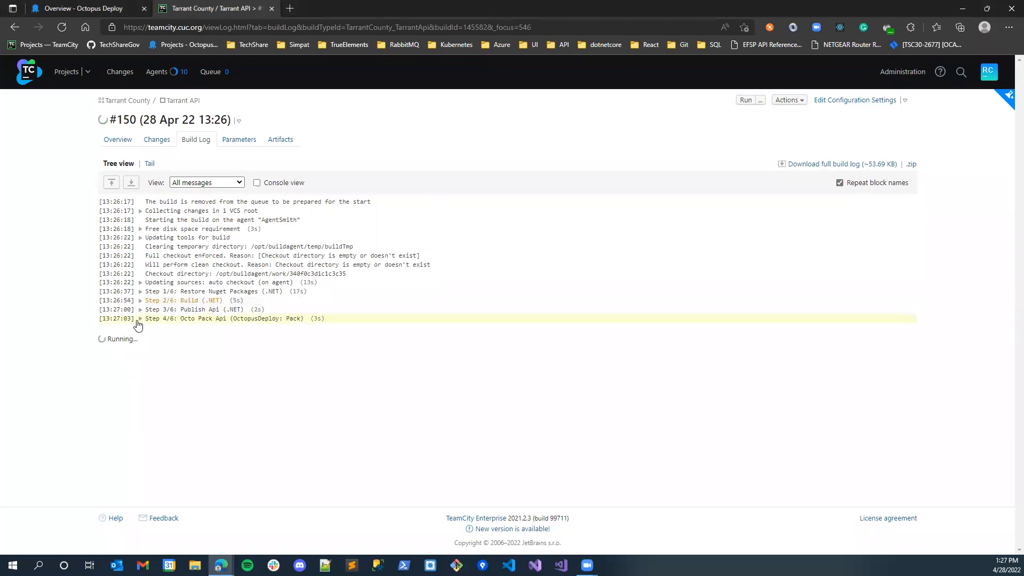
{"action": "left_click", "coordinate": [139, 319]}
{"action": "left_click", "coordinate": [140, 364]}
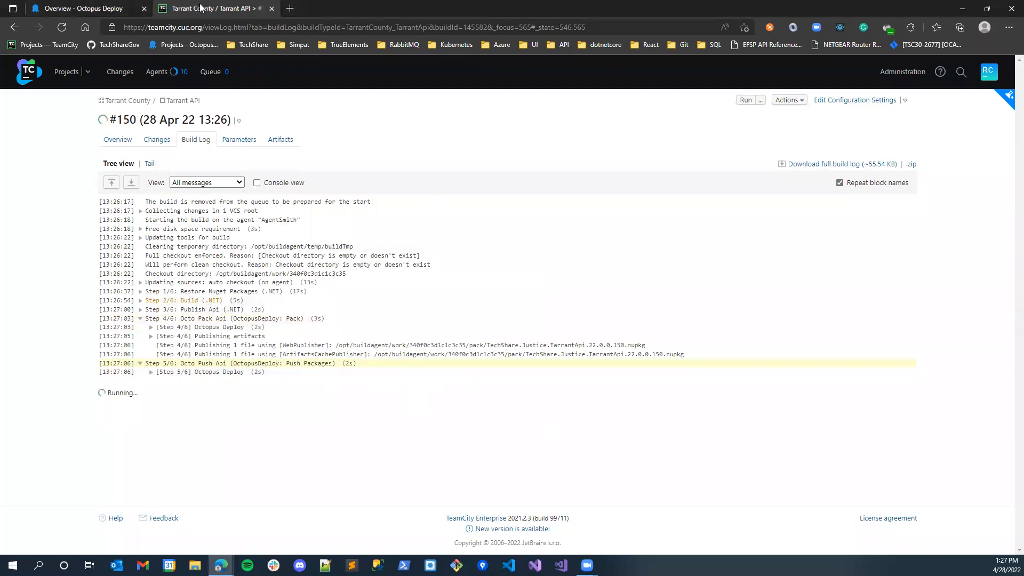
- Place the TeamCity build log in its own window beside Octopus and open release 22.0.0.150's Tarrant Integration Dev deployment
{"action": "left_click_drag", "start_coordinate": [270, 58], "coordinate": [1010, 198]}
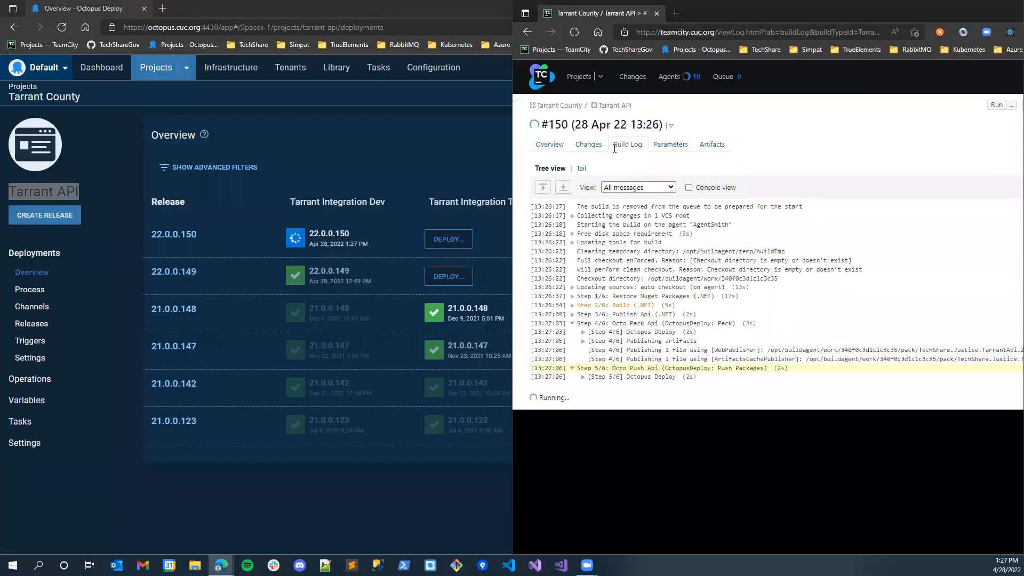
{"action": "left_click", "coordinate": [318, 236]}
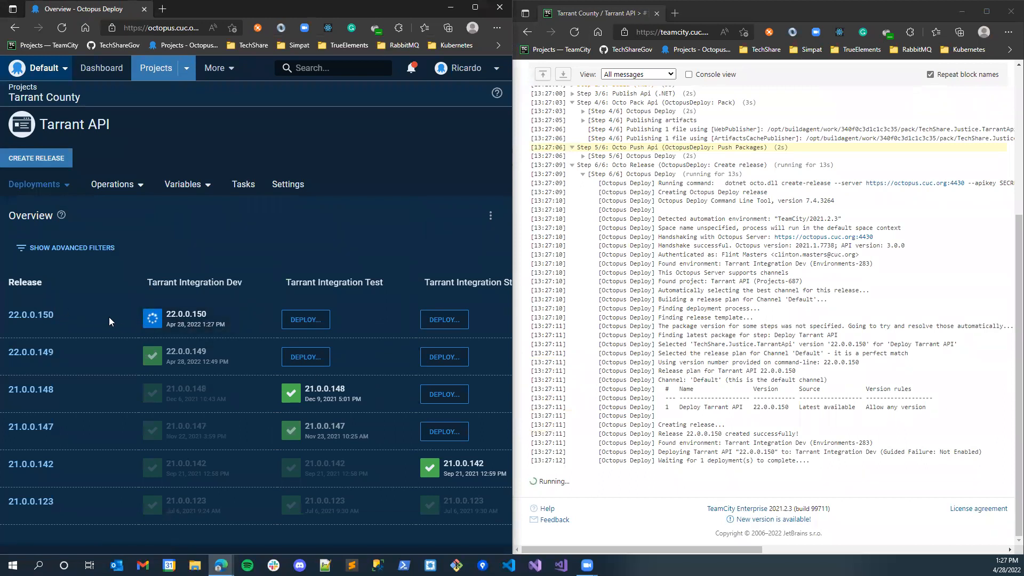
{"action": "left_click", "coordinate": [158, 318]}
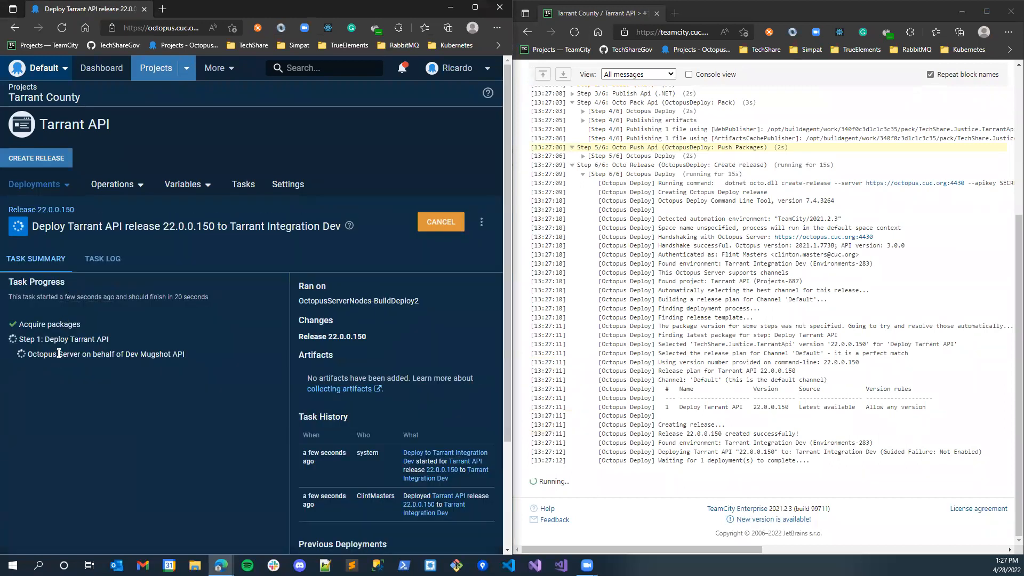
- Examine the task log of the Deploy Tarrant API step and return to the task summary
{"action": "left_click", "coordinate": [101, 342]}
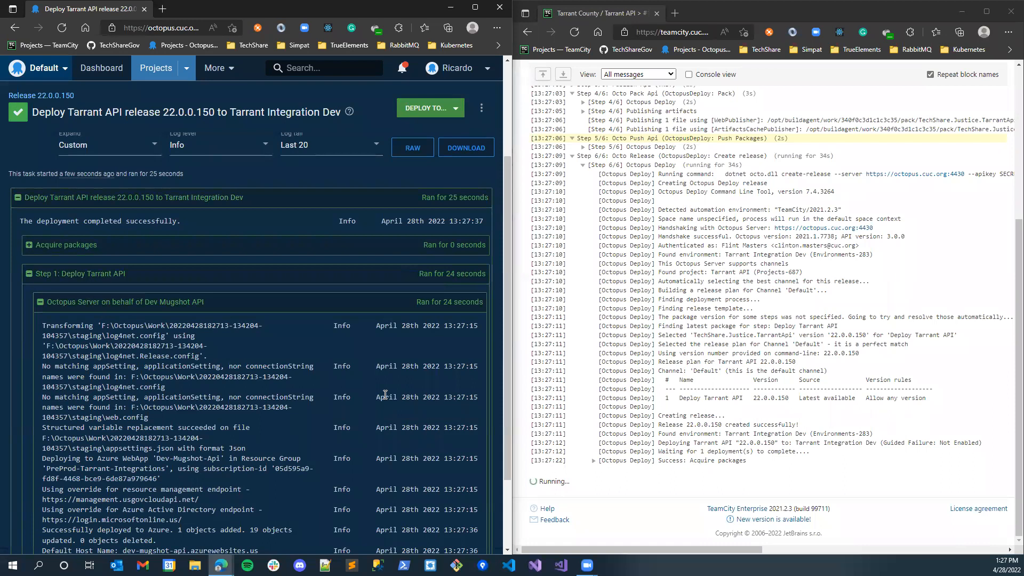
{"action": "scroll", "coordinate": [258, 323], "scroll_direction": "down", "scroll_amount": 2}
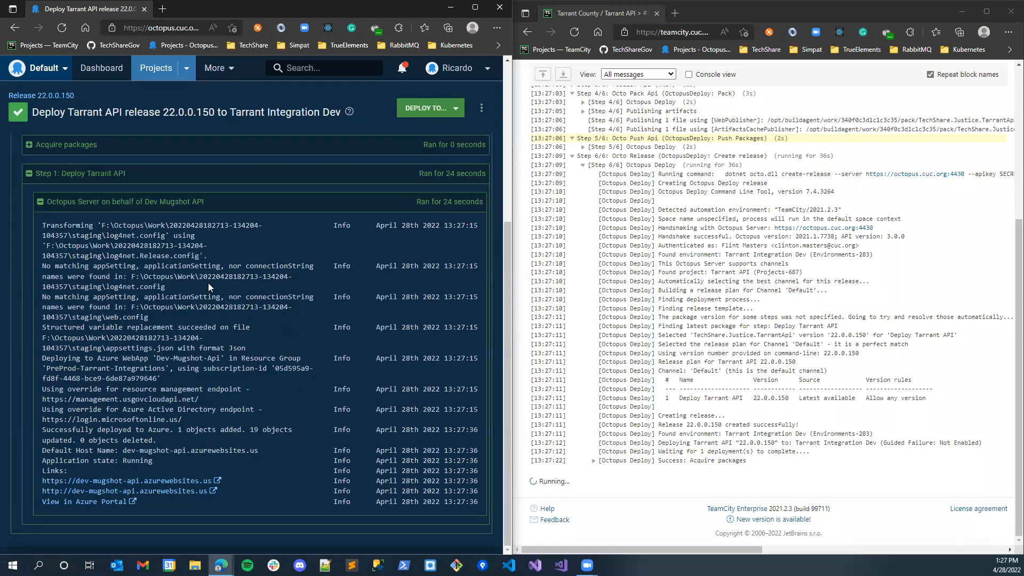
{"action": "scroll", "coordinate": [151, 281], "scroll_direction": "up", "scroll_amount": 5}
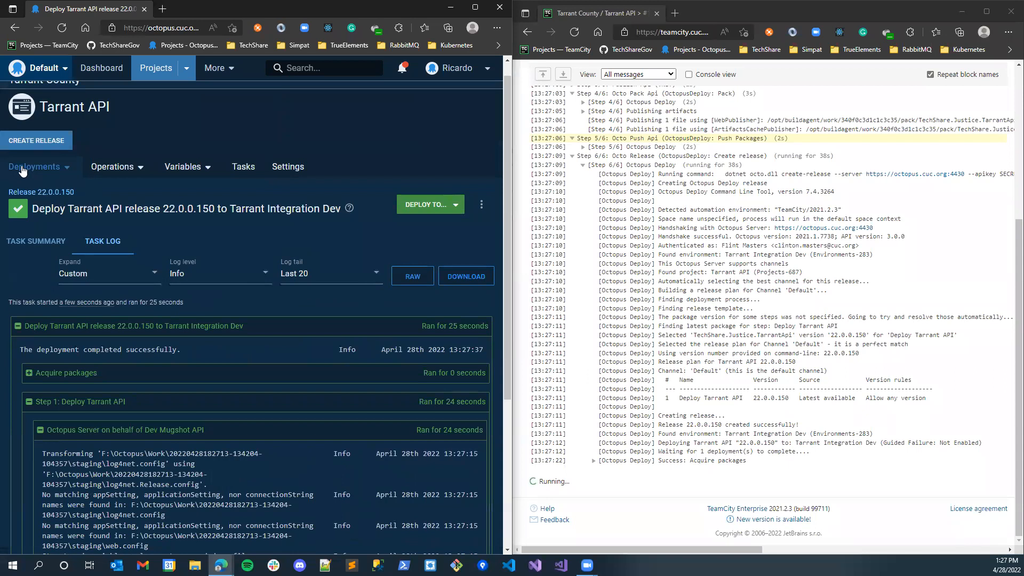
{"action": "left_click", "coordinate": [14, 30]}
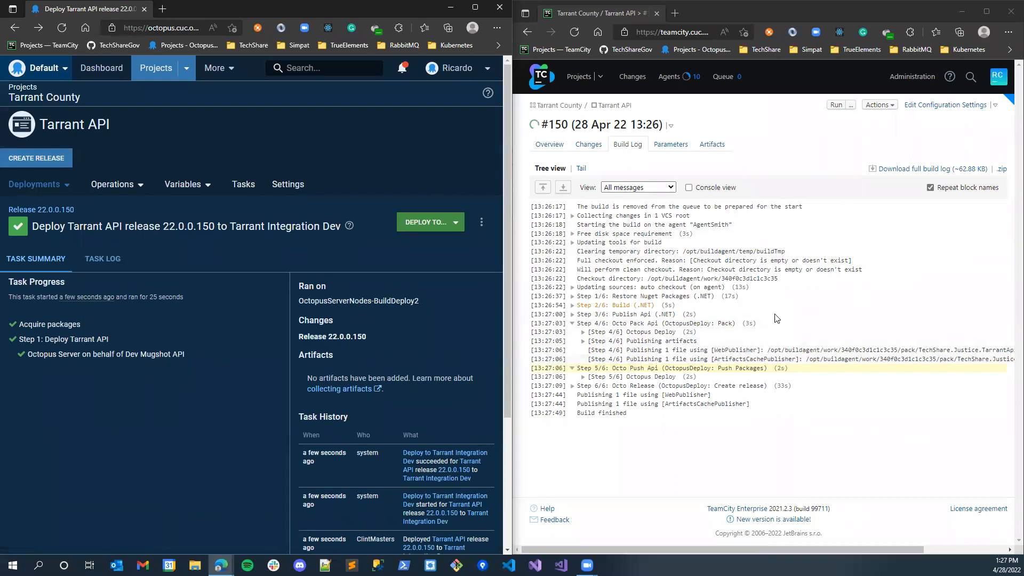
- Open the Azure Government portal in a new browser tab with the signed-in admin account and show its App Services
{"action": "left_click", "coordinate": [162, 9]}
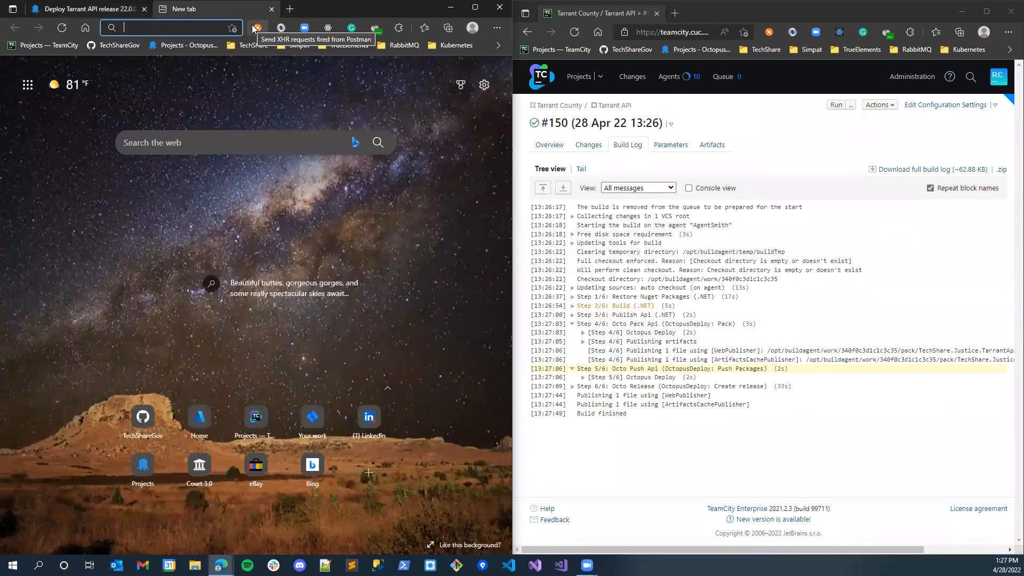
{"action": "type", "text": "portal.azure.us"}
{"action": "key", "text": "Return"}
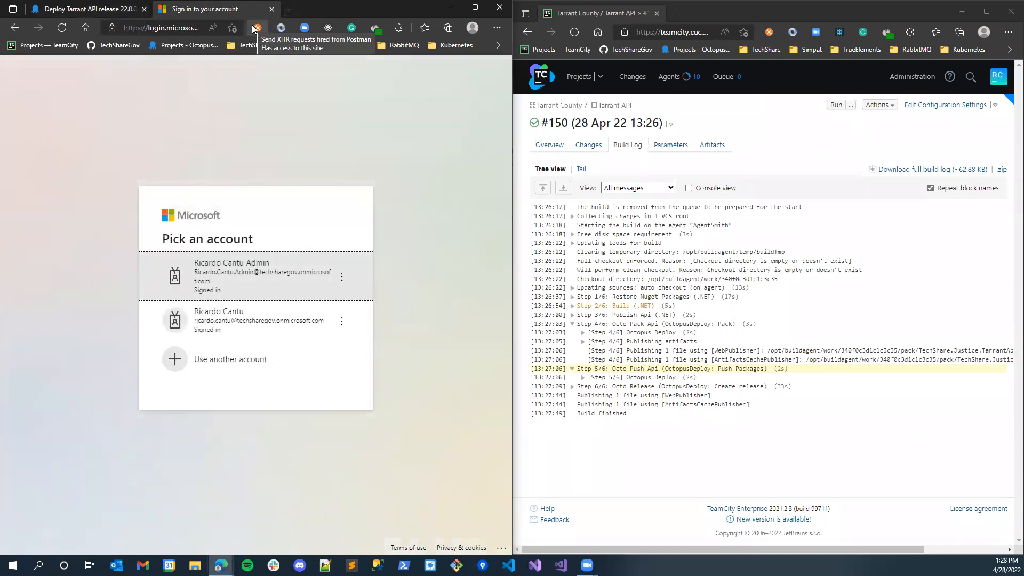
{"action": "left_click", "coordinate": [276, 273]}
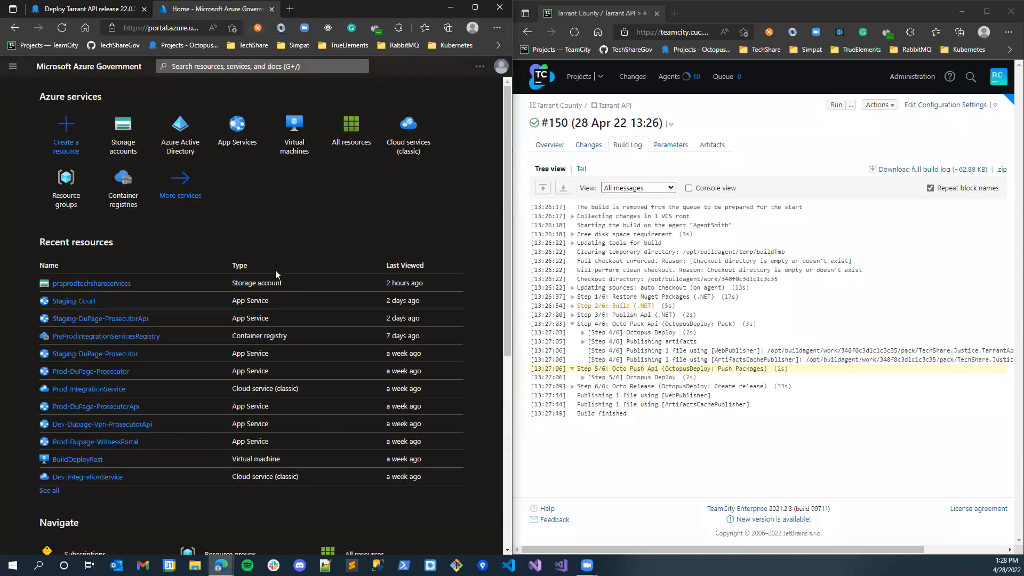
{"action": "left_click", "coordinate": [232, 153]}
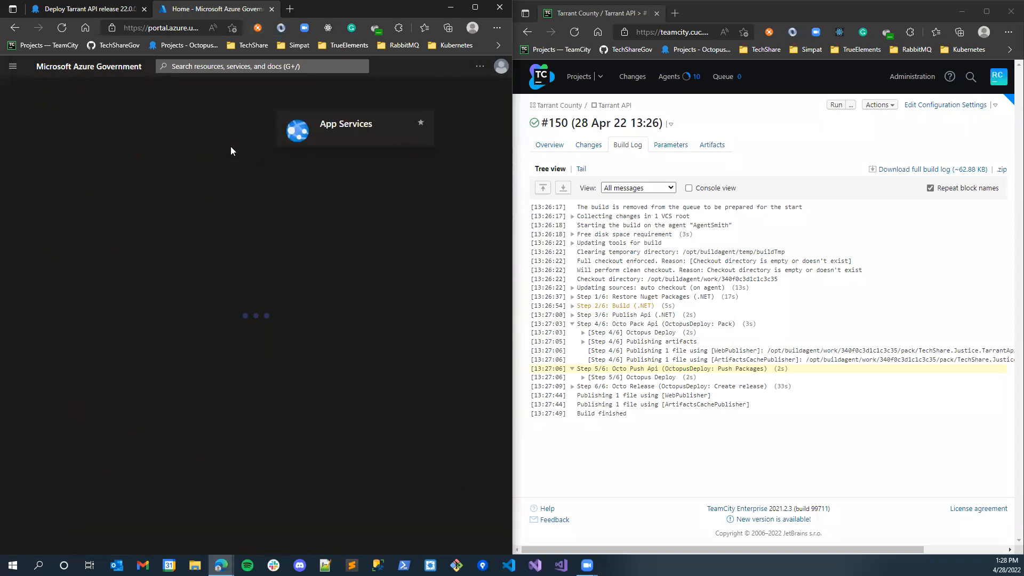
- Filter the App Services list by the name "tarrant api"
{"action": "left_click", "coordinate": [47, 170]}
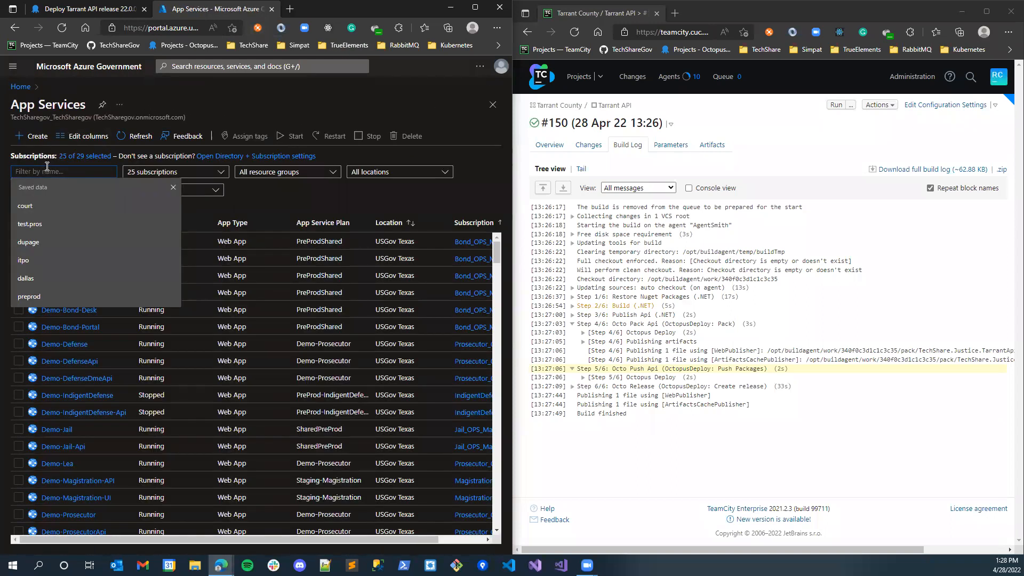
{"action": "type", "text": "tarrant ap"}
{"action": "key", "text": "BackSpace"}
{"action": "type", "text": "ap"}
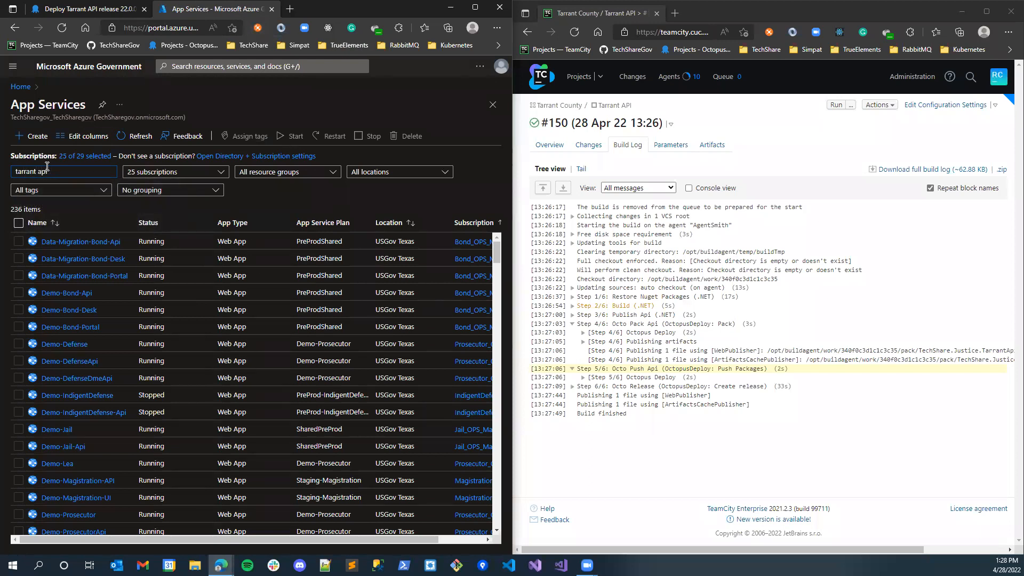
{"action": "type", "text": "i"}
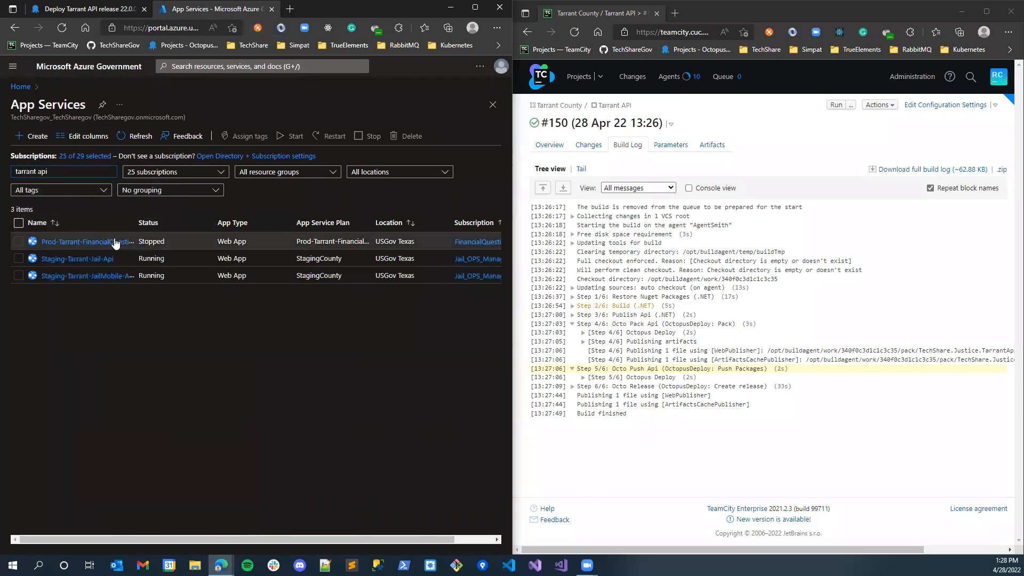
- Replace the App Services name filter with "mugshot api"
{"action": "double_click", "coordinate": [74, 172]}
{"action": "triple_click", "coordinate": [76, 172]}
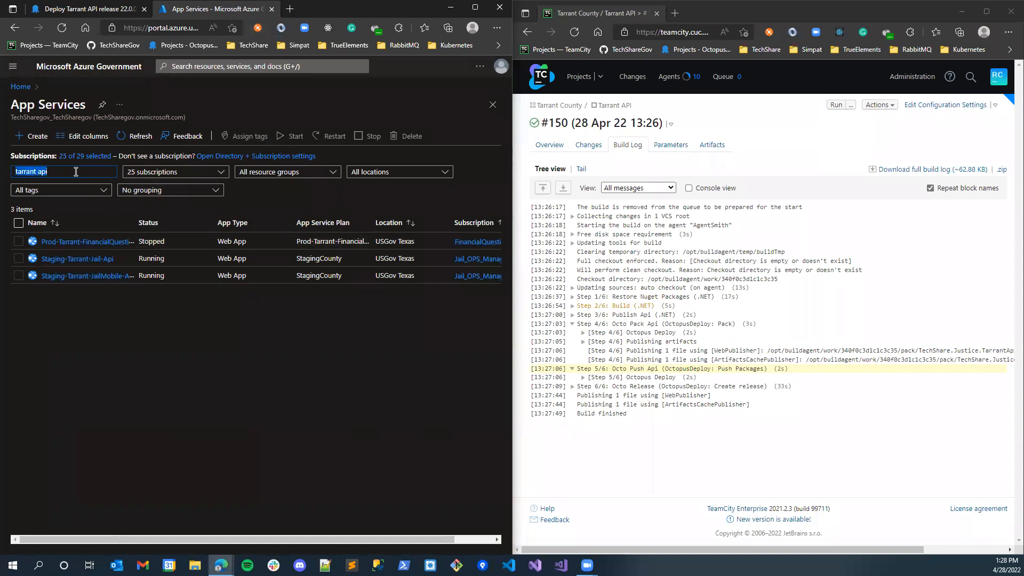
{"action": "type", "text": "mugshot api"}
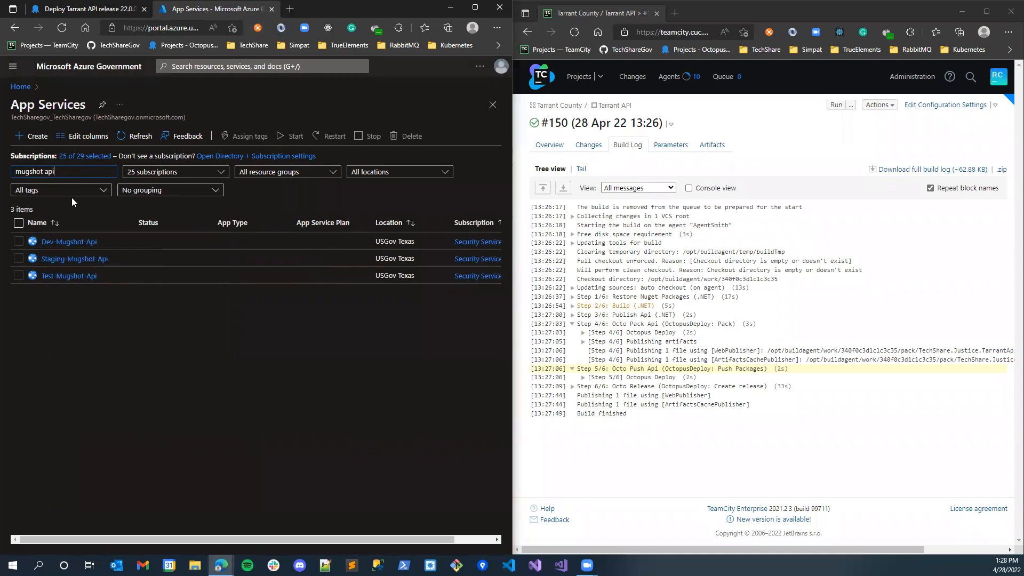
- Open the Dev-Mugshot-Api app service, browse its azurewebsites.us URL, and return to the Azure portal tab
{"action": "left_click", "coordinate": [75, 241]}
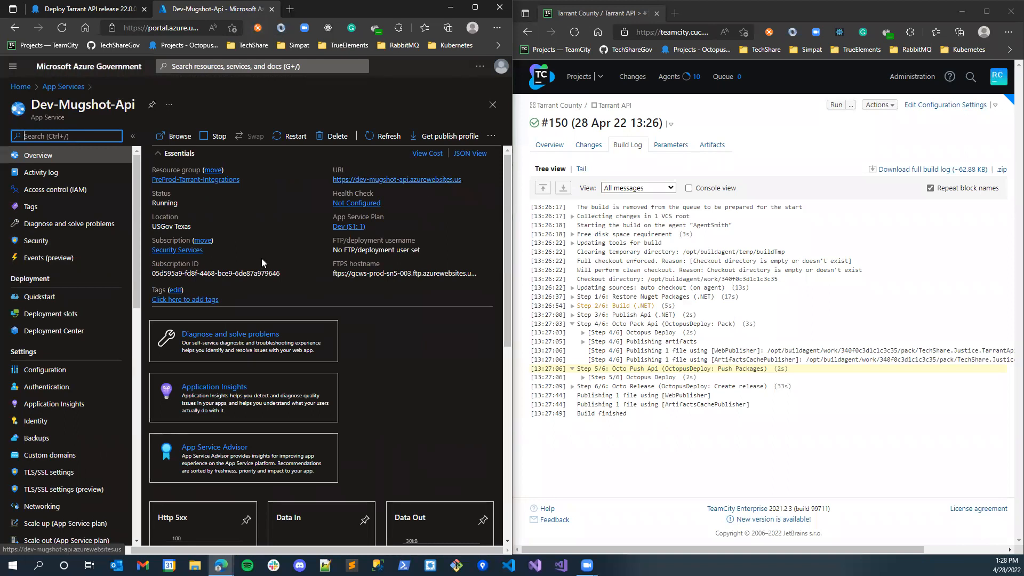
{"action": "left_click", "coordinate": [385, 181]}
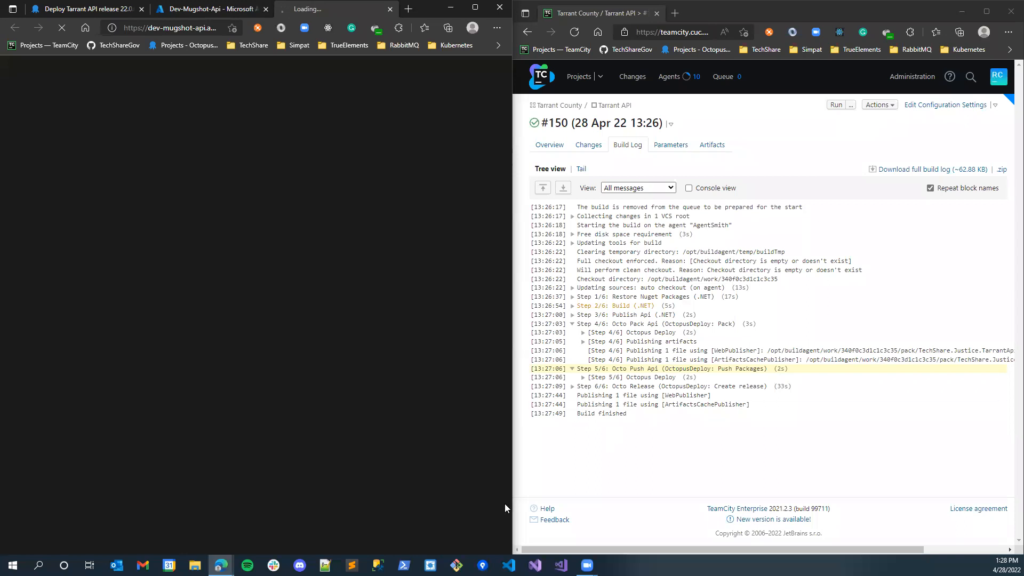
{"action": "left_click", "coordinate": [208, 9]}
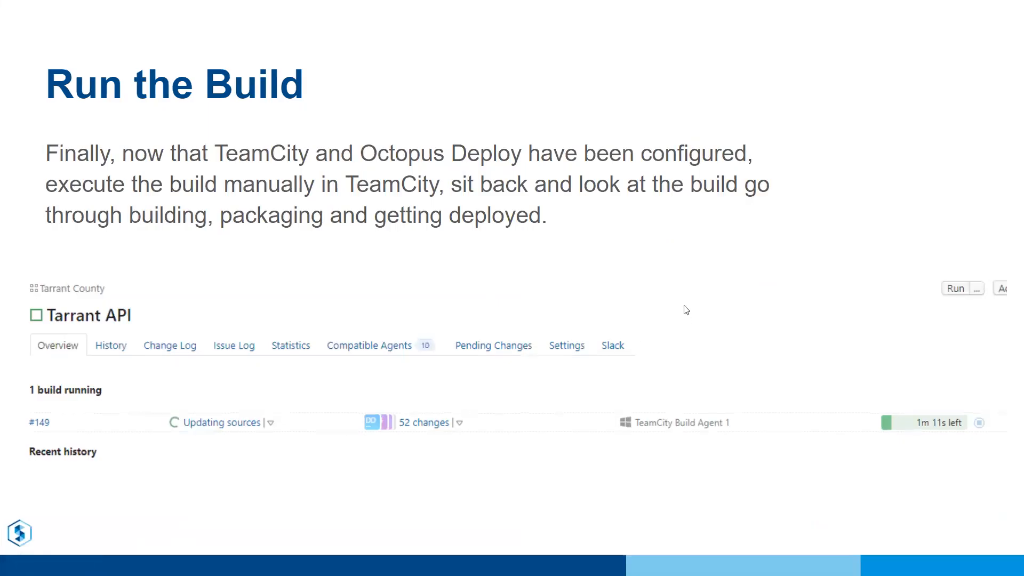
{"action": "left_click", "coordinate": [684, 306]}
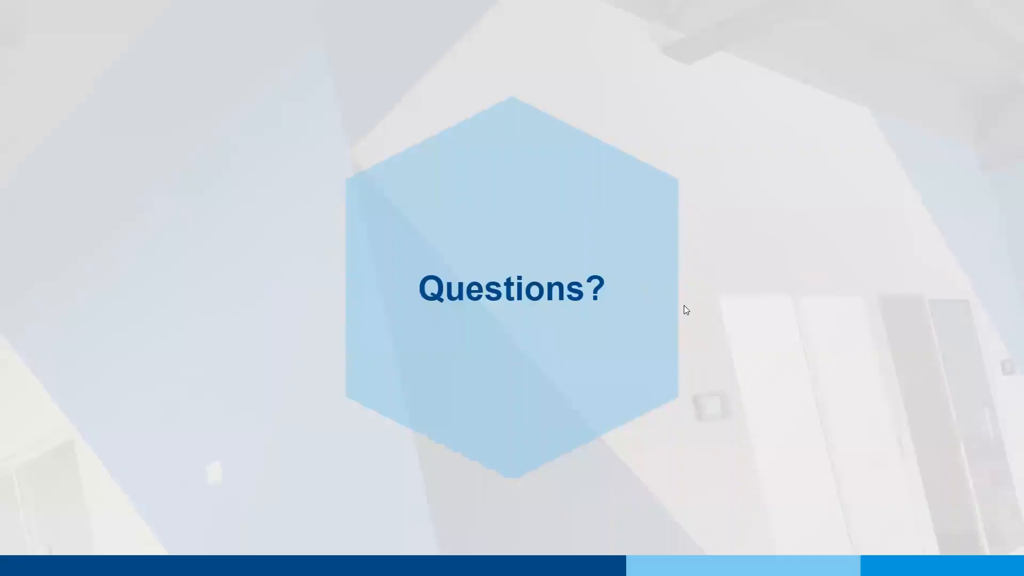